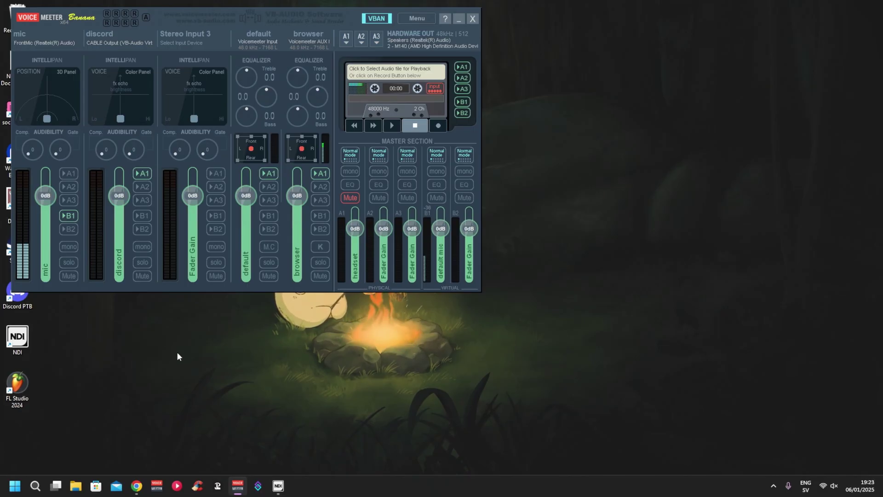
Launch Ableton Live 12 Lite from the Start menu, leaving Voicemeeter Banana running in front
{"action": "left_click", "coordinate": [13, 484]}
{"action": "scroll", "coordinate": [258, 276], "scroll_direction": "down", "scroll_amount": 1}
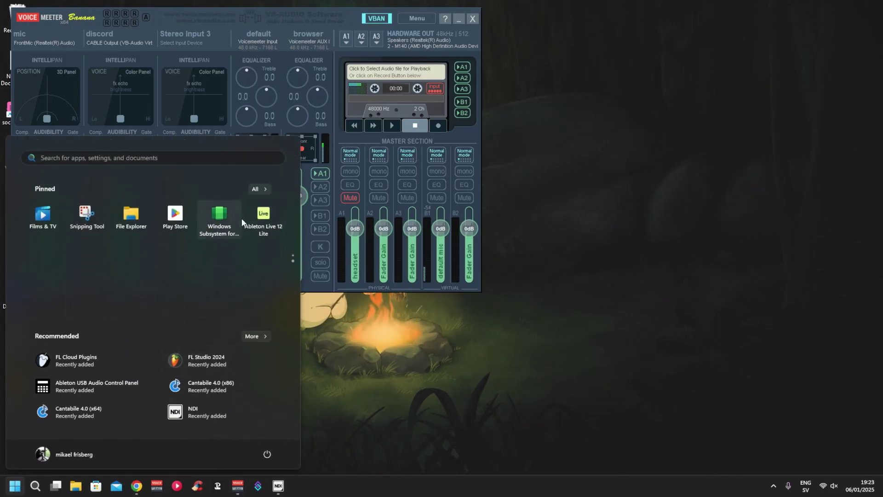
{"action": "left_click", "coordinate": [509, 317]}
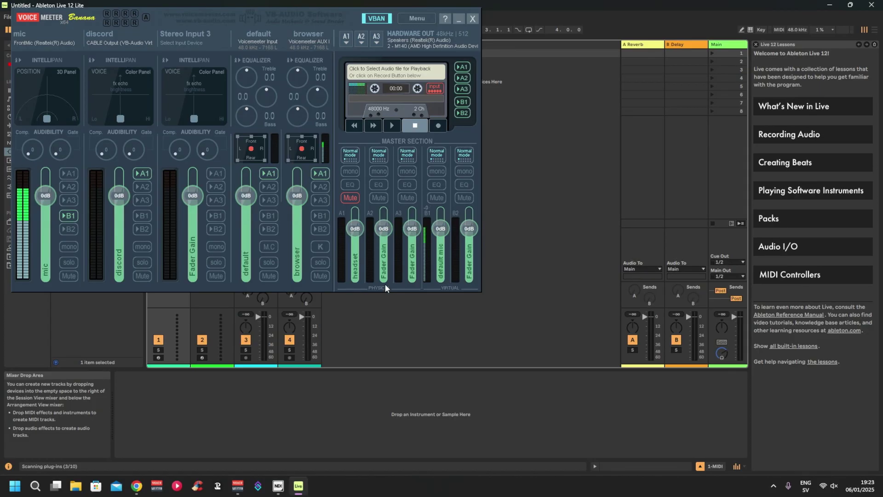
Minimize Voicemeeter and bring up Live's audio Settings, moved to the left
{"action": "left_click", "coordinate": [460, 17]}
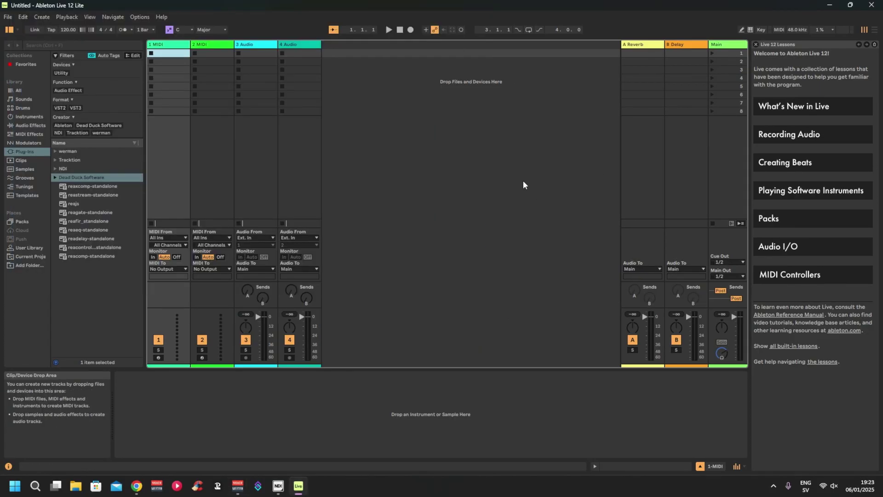
{"action": "left_click", "coordinate": [139, 20]}
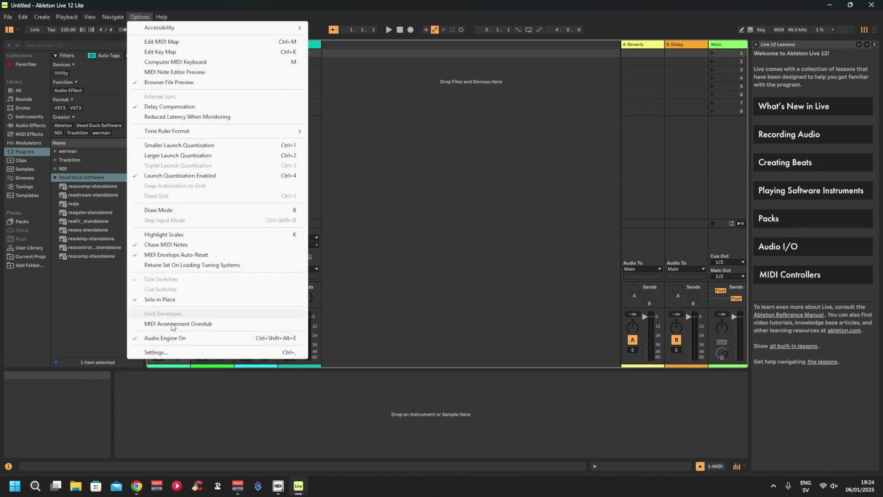
{"action": "left_click", "coordinate": [156, 352]}
{"action": "left_click_drag", "start_coordinate": [519, 100], "coordinate": [288, 103]}
Set the Driver Type to ASIO with Voicemeeter Insert Virtual ASIO as the audio device
{"action": "left_click", "coordinate": [301, 129]}
{"action": "left_click", "coordinate": [297, 143]}
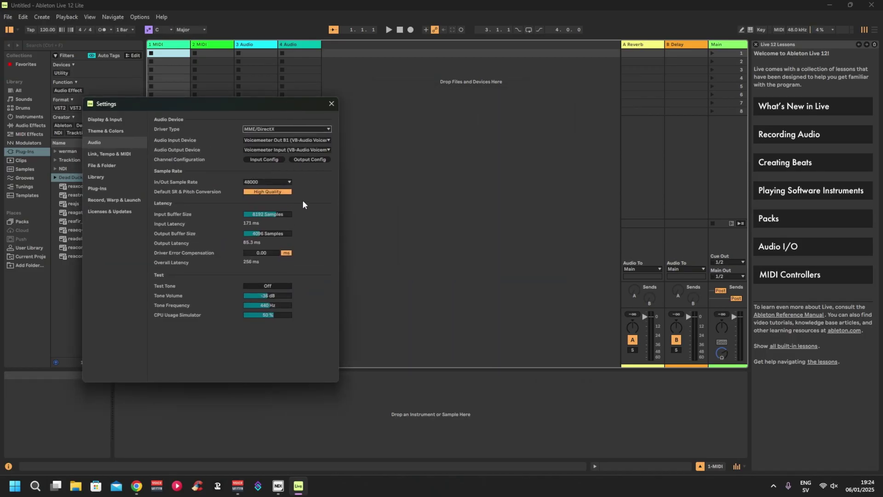
{"action": "left_click", "coordinate": [288, 130]}
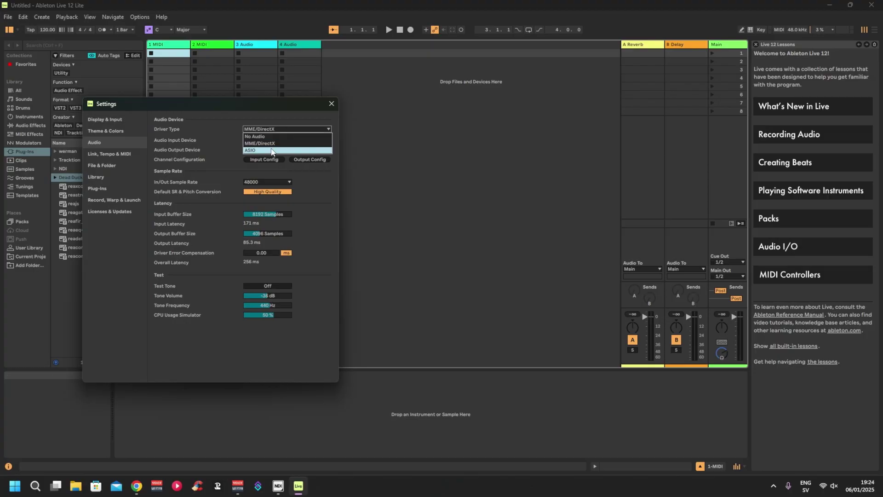
{"action": "left_click", "coordinate": [306, 150]}
{"action": "left_click", "coordinate": [304, 139]}
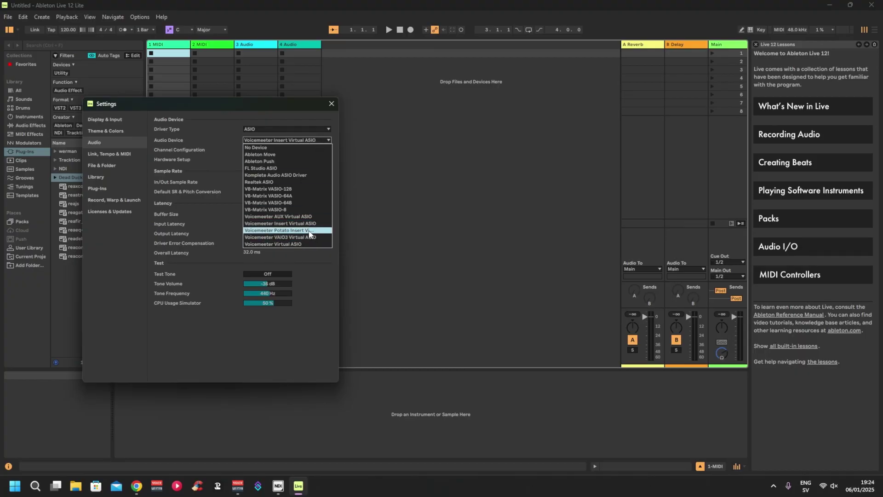
{"action": "left_click", "coordinate": [193, 137]}
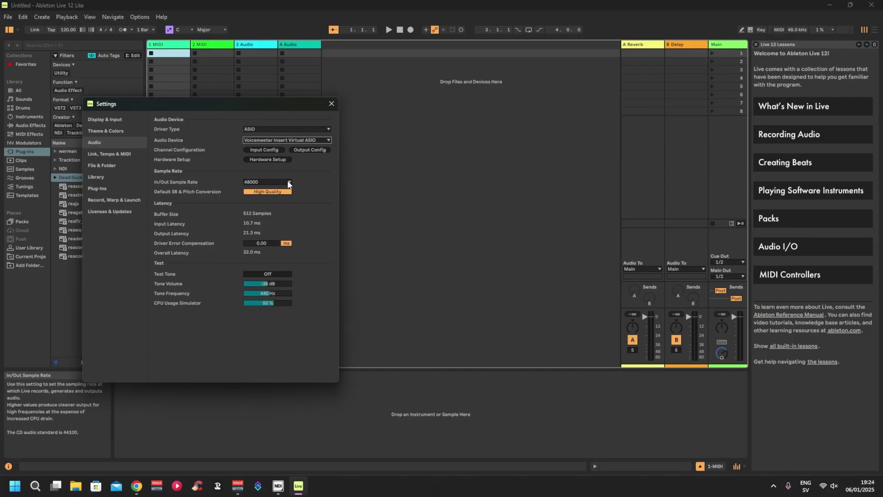
{"action": "left_click", "coordinate": [275, 150]}
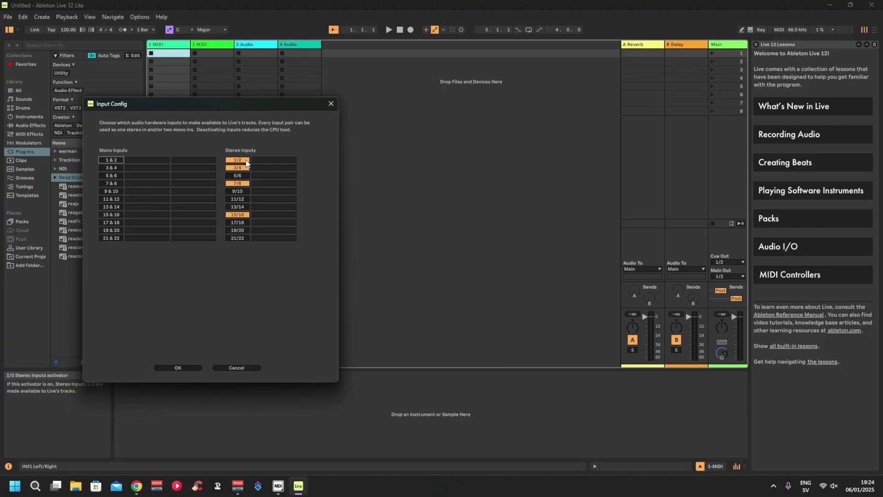
Try adding input pair 5/6, then revert after the 8-channel limit warning, keeping 1/2, 3/4, 7/8, 15/16
{"action": "left_click", "coordinate": [246, 177]}
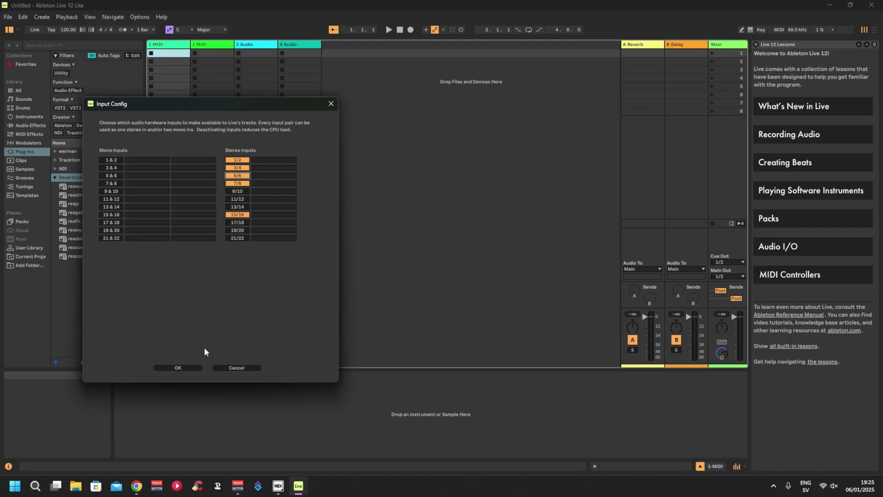
{"action": "left_click", "coordinate": [187, 365]}
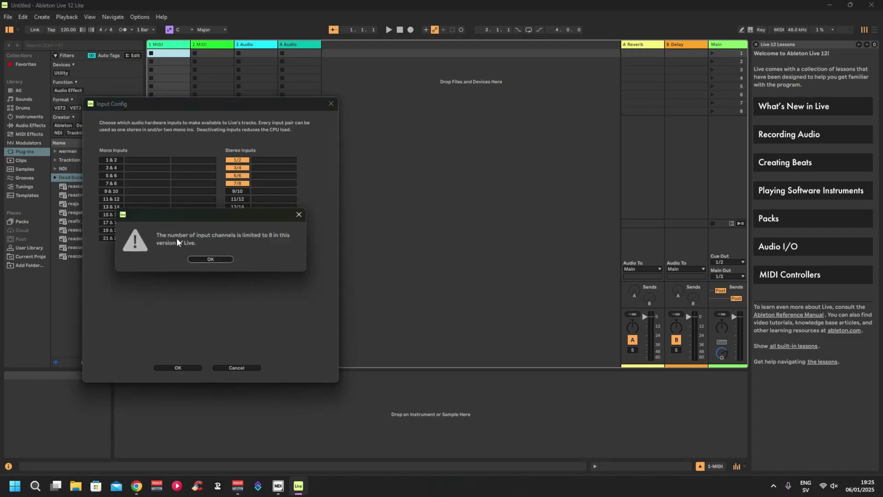
{"action": "left_click", "coordinate": [210, 259]}
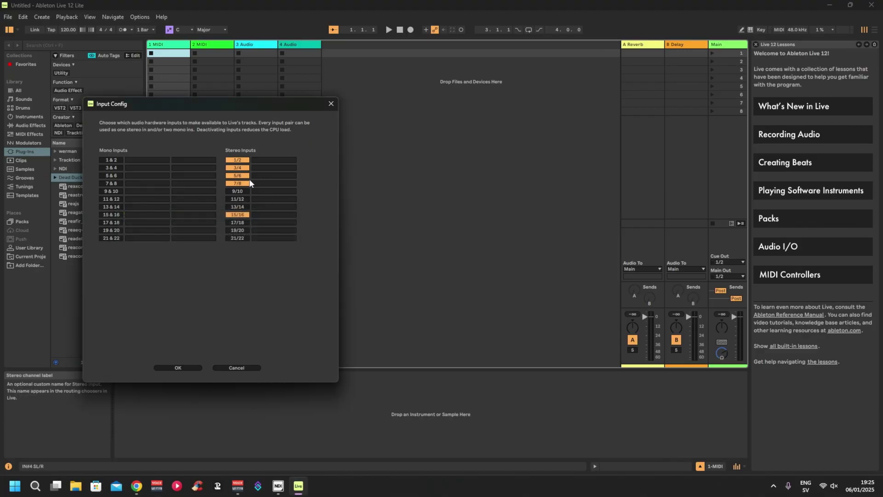
{"action": "left_click", "coordinate": [237, 175]}
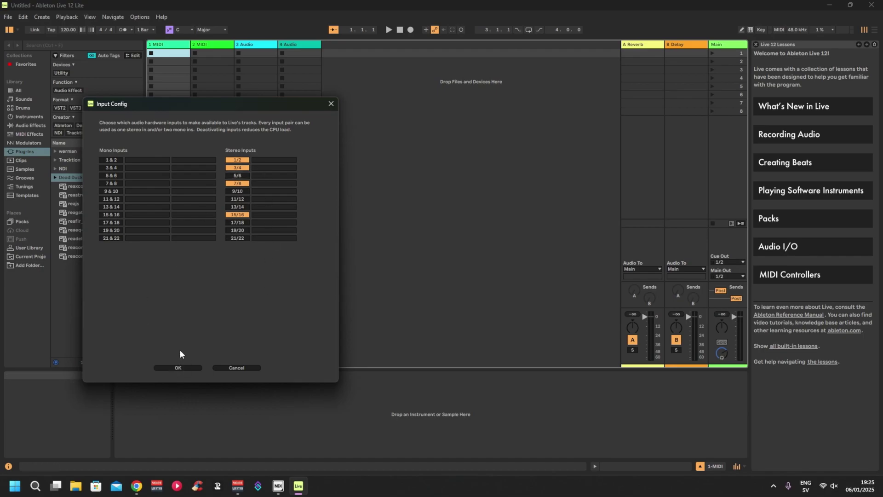
{"action": "left_click", "coordinate": [172, 369]}
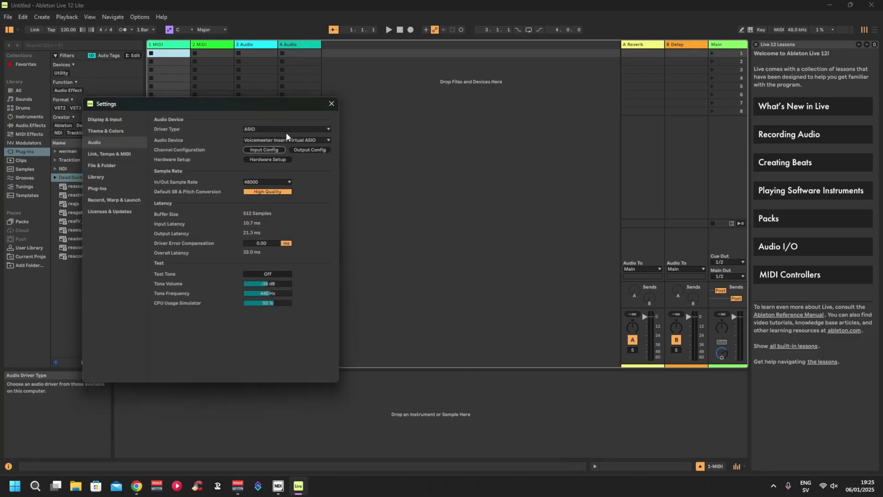
Confirm the output configuration (1/2, 3/4, 7/8, 15/16) unchanged and close the Settings window
{"action": "left_click", "coordinate": [308, 147]}
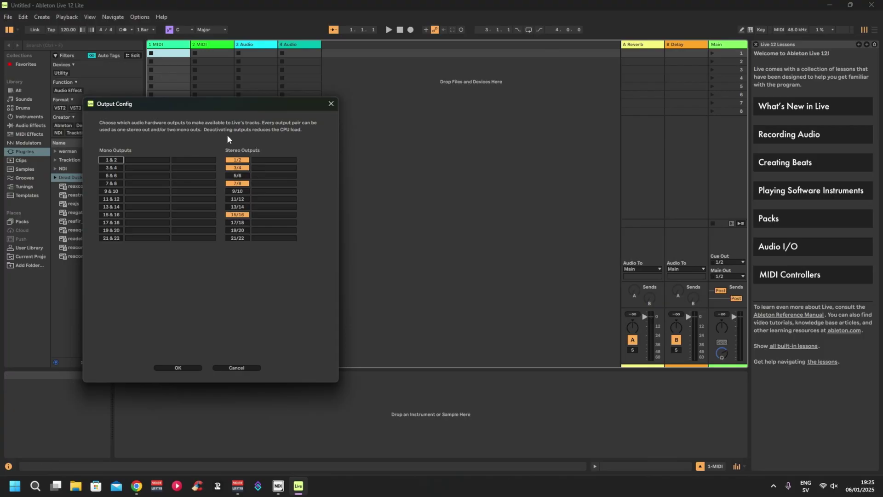
{"action": "left_click", "coordinate": [185, 367]}
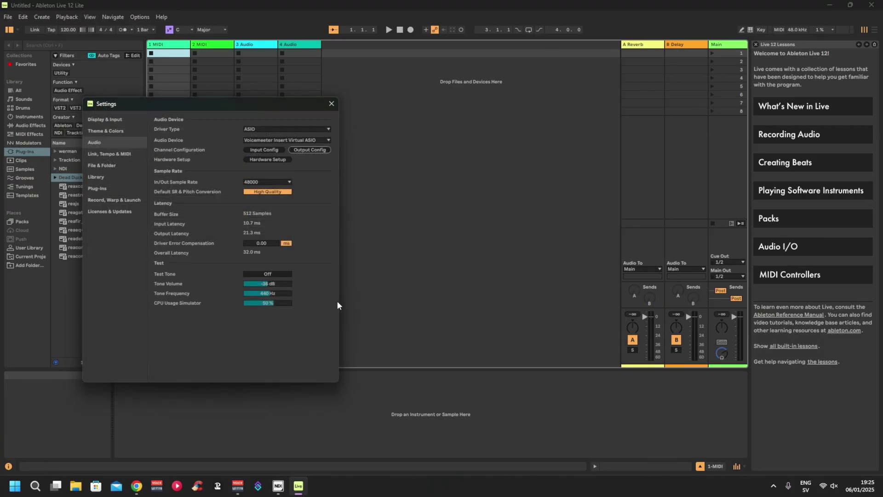
{"action": "left_click", "coordinate": [332, 103]}
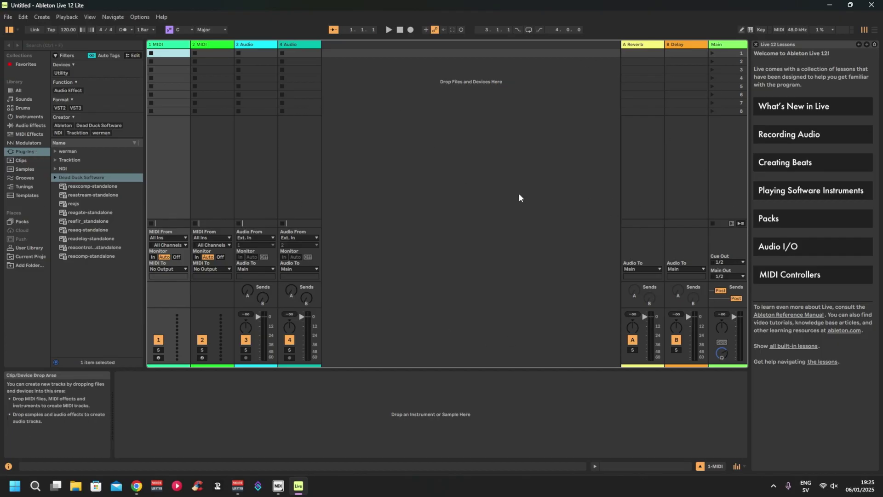
Delete both MIDI tracks and the Reverb and Delay return tracks
{"action": "right_click", "coordinate": [175, 44]}
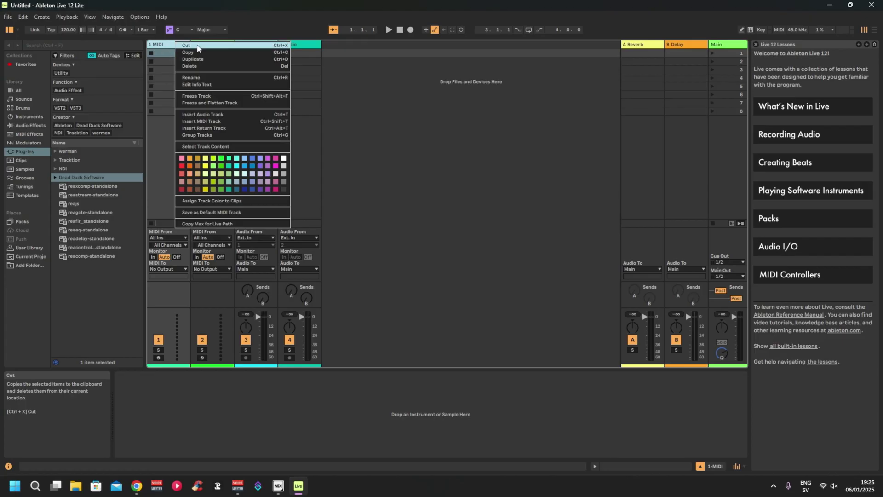
{"action": "left_click", "coordinate": [191, 65]}
{"action": "right_click", "coordinate": [170, 44]}
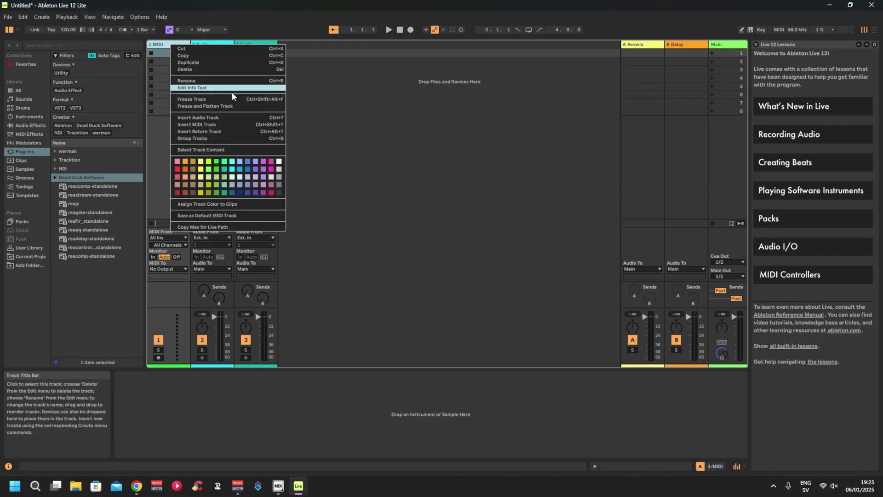
{"action": "left_click", "coordinate": [248, 66]}
{"action": "right_click", "coordinate": [648, 45]}
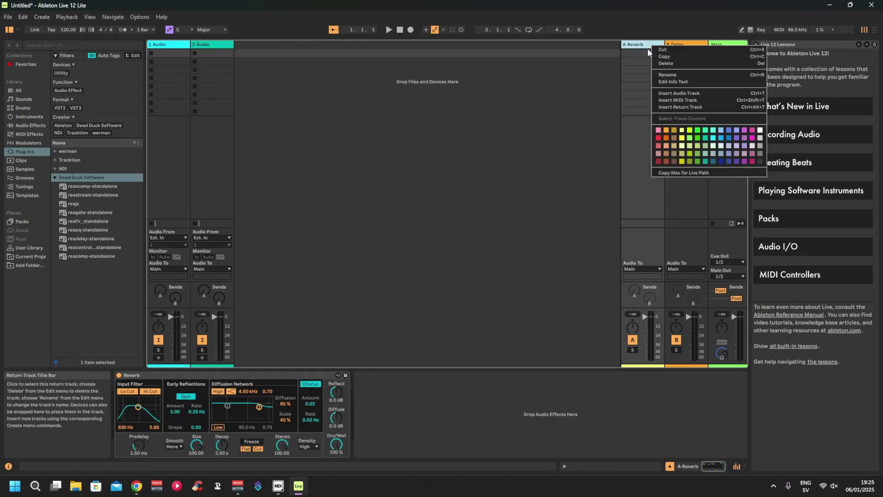
{"action": "left_click", "coordinate": [685, 64]}
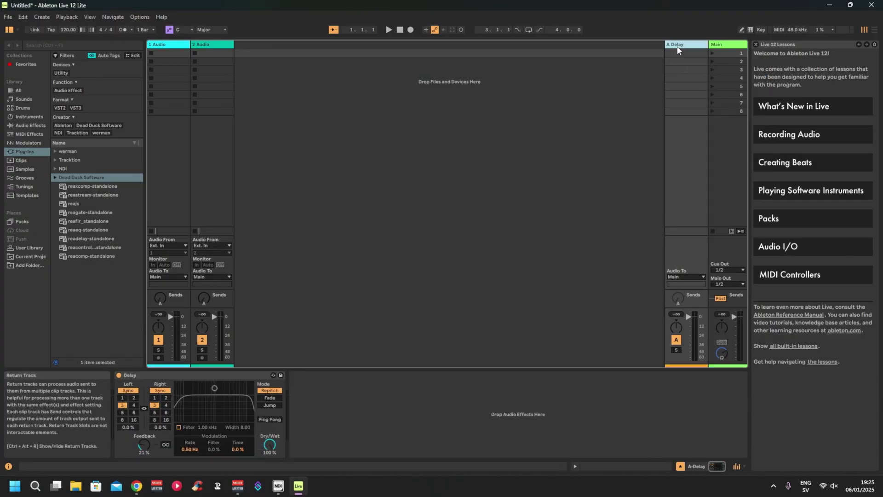
{"action": "right_click", "coordinate": [681, 44]}
{"action": "left_click", "coordinate": [690, 69]}
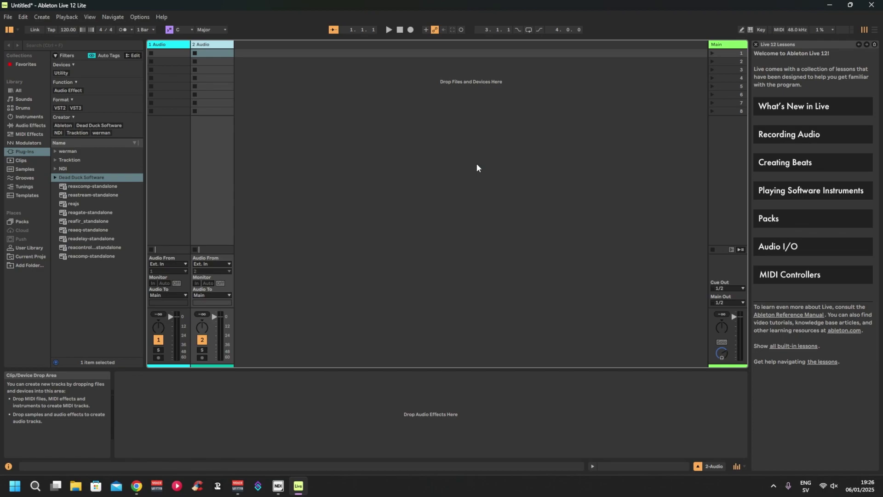
Insert two more audio tracks to make four in total
{"action": "right_click", "coordinate": [252, 45]}
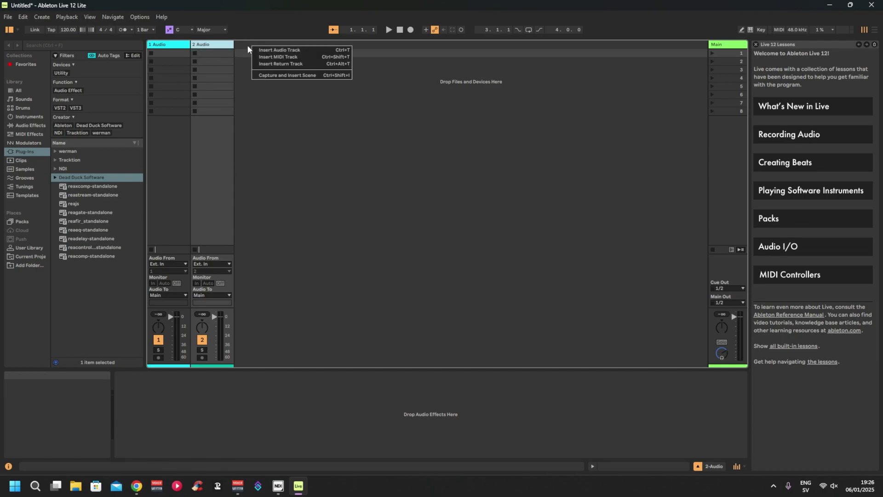
{"action": "left_click", "coordinate": [268, 51]}
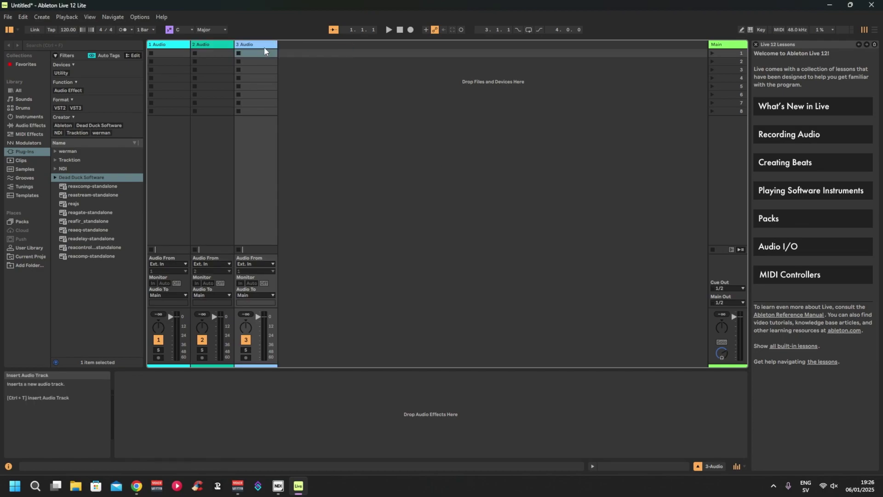
{"action": "right_click", "coordinate": [289, 42]}
{"action": "left_click", "coordinate": [318, 48]}
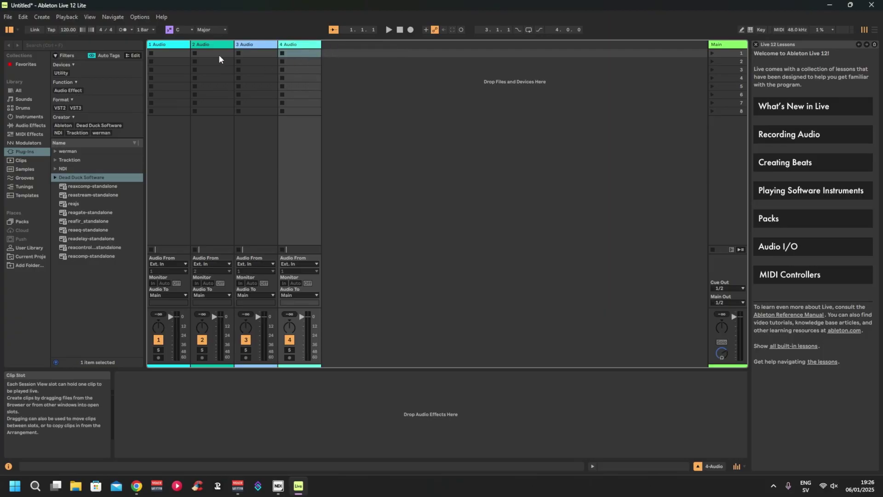
Rename the first two audio tracks MIC and DISCORD
{"action": "right_click", "coordinate": [172, 47]}
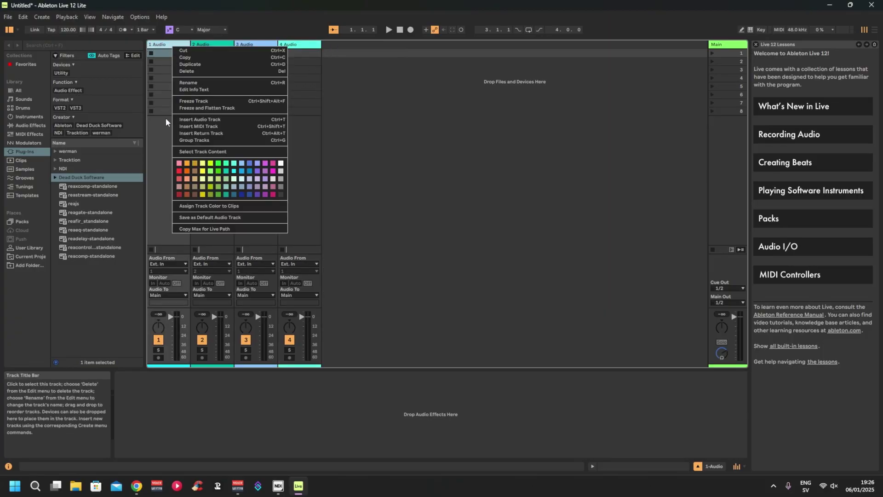
{"action": "left_click", "coordinate": [193, 83]}
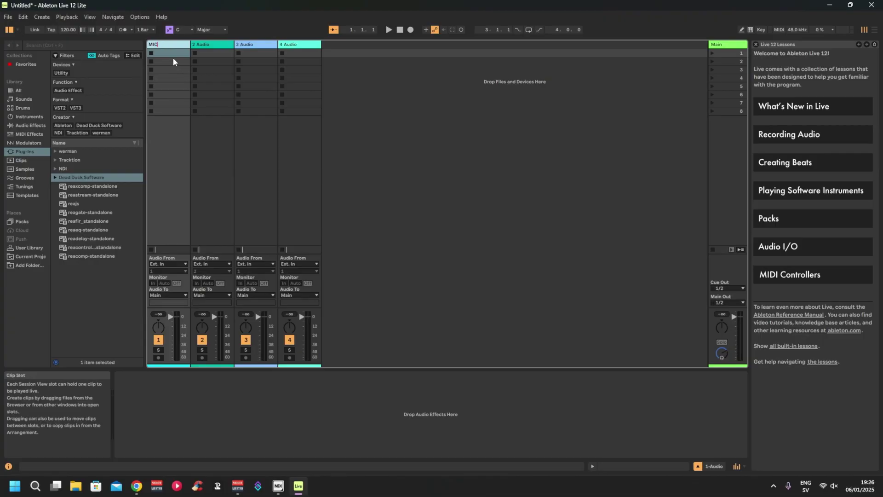
{"action": "left_click", "coordinate": [224, 45]}
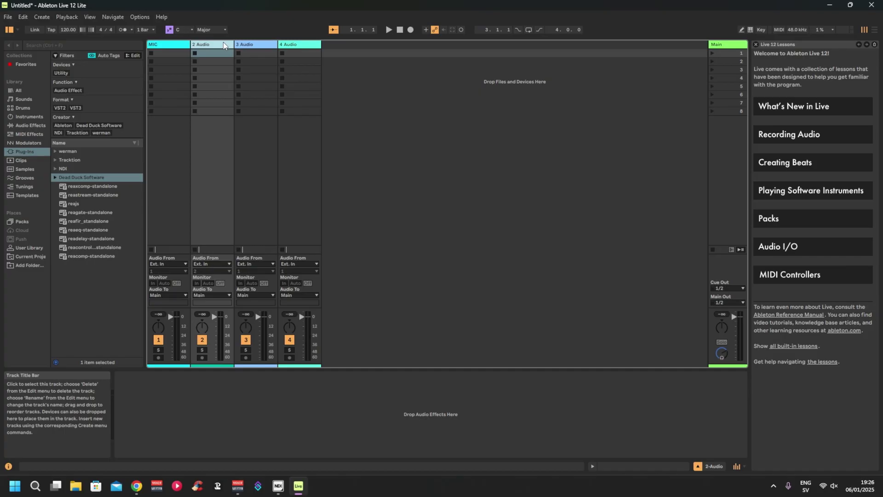
{"action": "key", "text": "ctrl+r"}
{"action": "type", "text": "D"}
Rename tracks 3 and 4 DEFAULT and BROWSER, then stop playback
{"action": "left_click", "coordinate": [253, 45]}
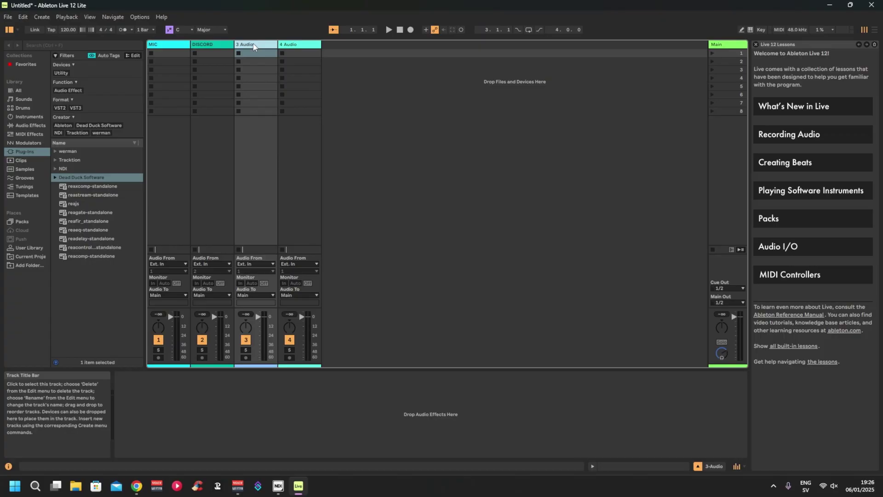
{"action": "key", "text": "ctrl+r"}
{"action": "type", "text": "DE"}
{"action": "left_click", "coordinate": [308, 50]}
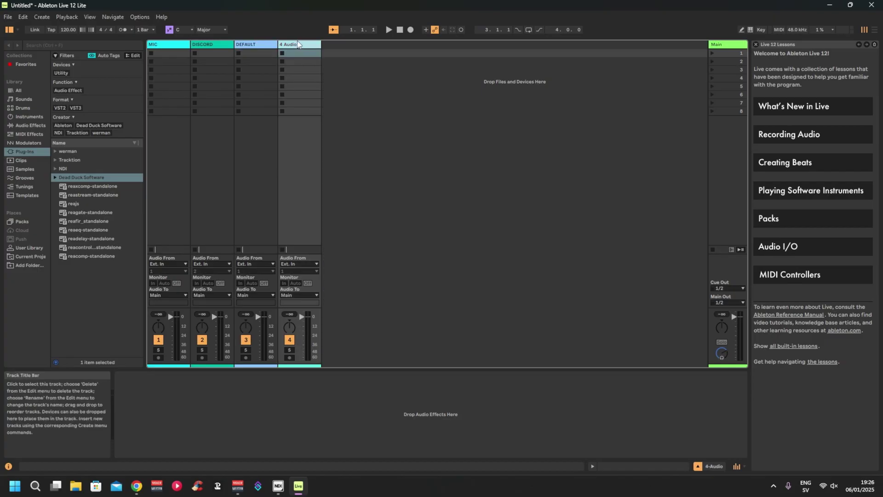
{"action": "key", "text": "ctrl+r"}
{"action": "type", "text": "BR"}
{"action": "key", "text": "Return"}
{"action": "left_click", "coordinate": [424, 127]}
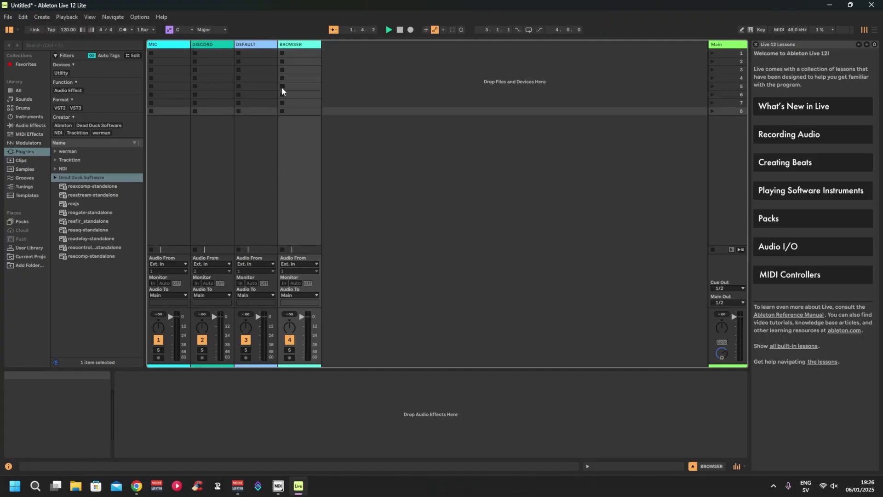
{"action": "key", "text": "space"}
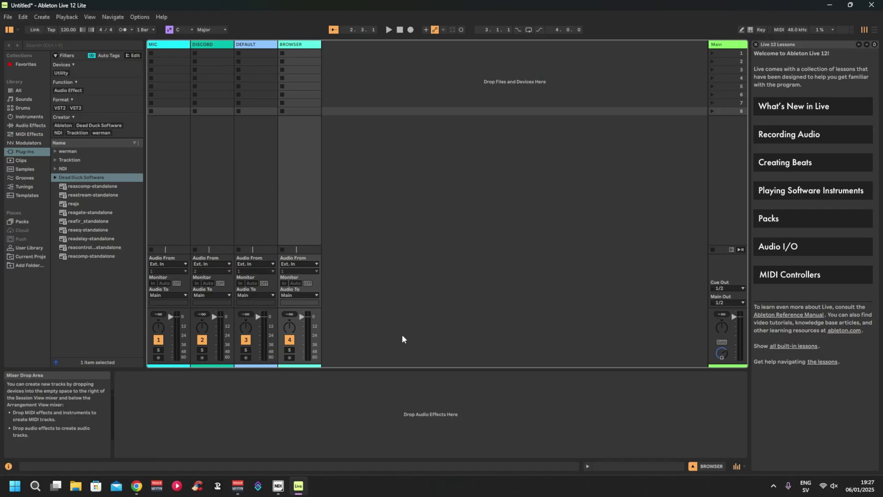
{"action": "mouse_move", "coordinate": [300, 490]}
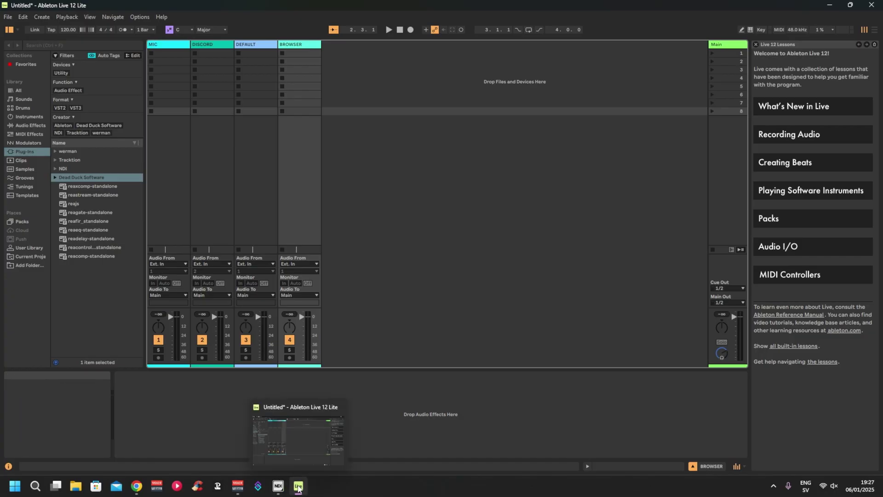
{"action": "mouse_move", "coordinate": [238, 488]}
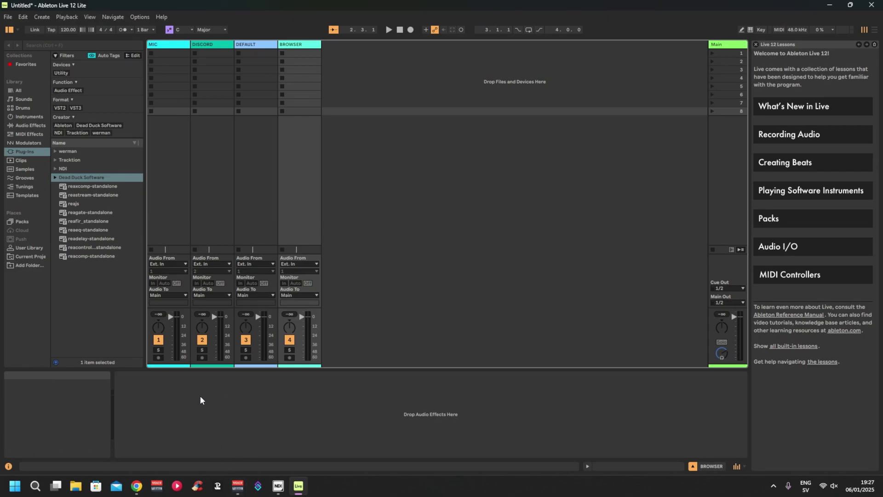
Set the track inputs to external channels: MIC 1/2, DISCORD 3/4, DEFAULT 7/8, BROWSER 15/16
{"action": "left_click", "coordinate": [156, 264]}
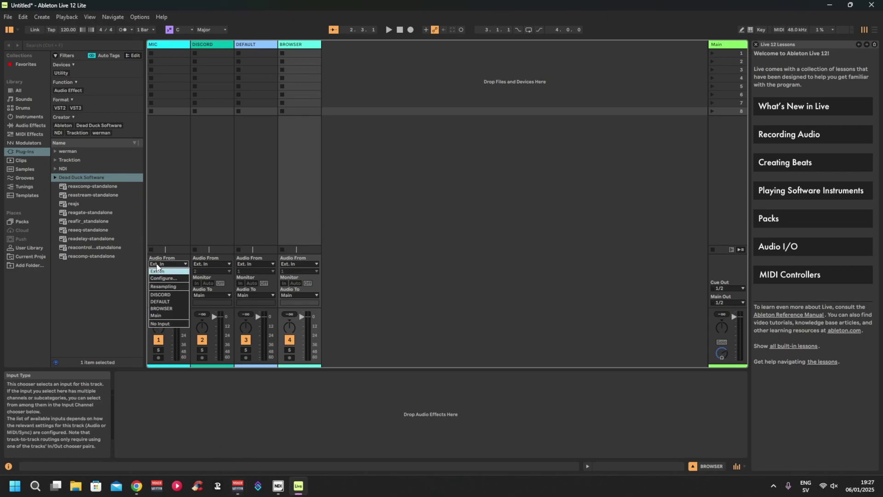
{"action": "left_click", "coordinate": [156, 263]}
{"action": "left_click", "coordinate": [166, 271]}
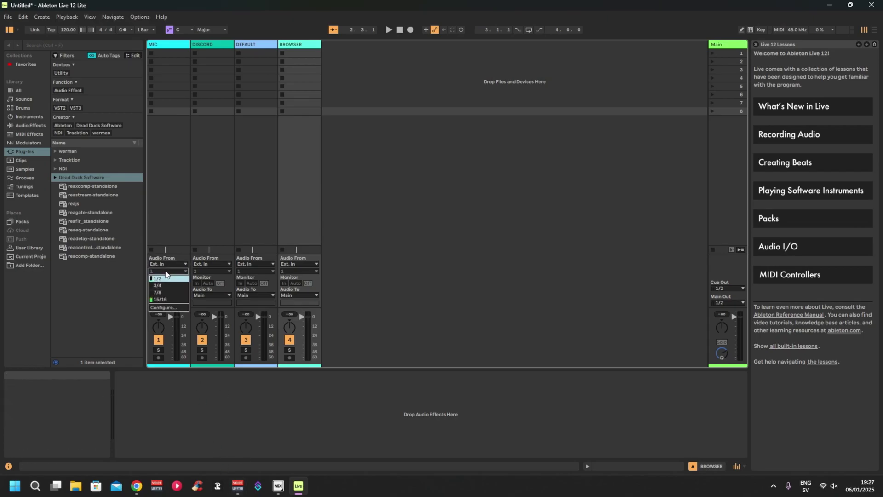
{"action": "left_click", "coordinate": [165, 288]}
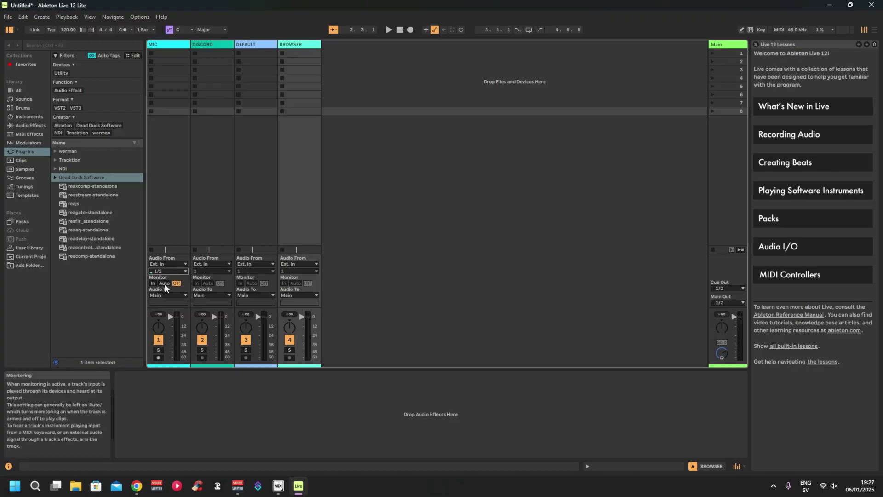
{"action": "left_click", "coordinate": [214, 271]}
{"action": "left_click", "coordinate": [210, 285]}
{"action": "left_click", "coordinate": [266, 271]}
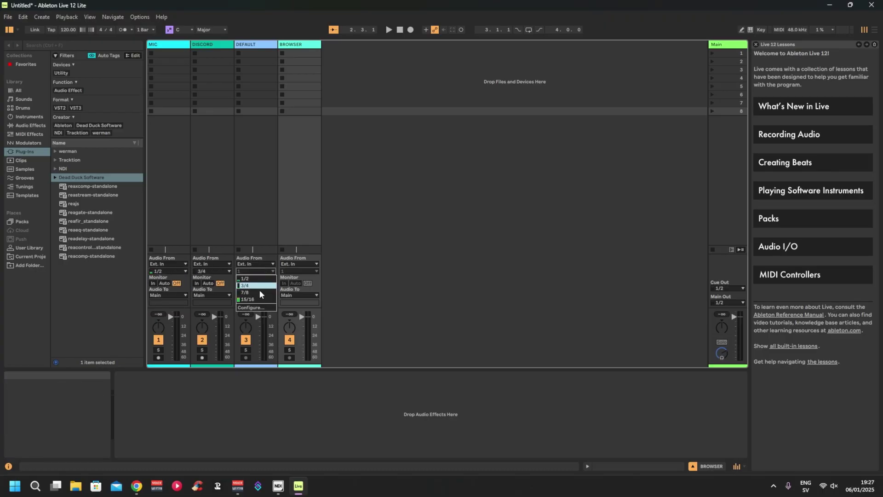
{"action": "left_click", "coordinate": [298, 271]}
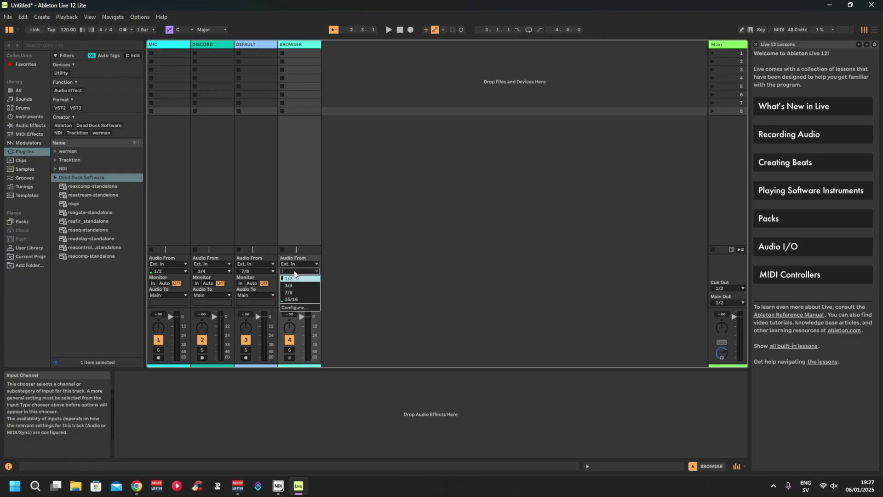
{"action": "left_click", "coordinate": [300, 302]}
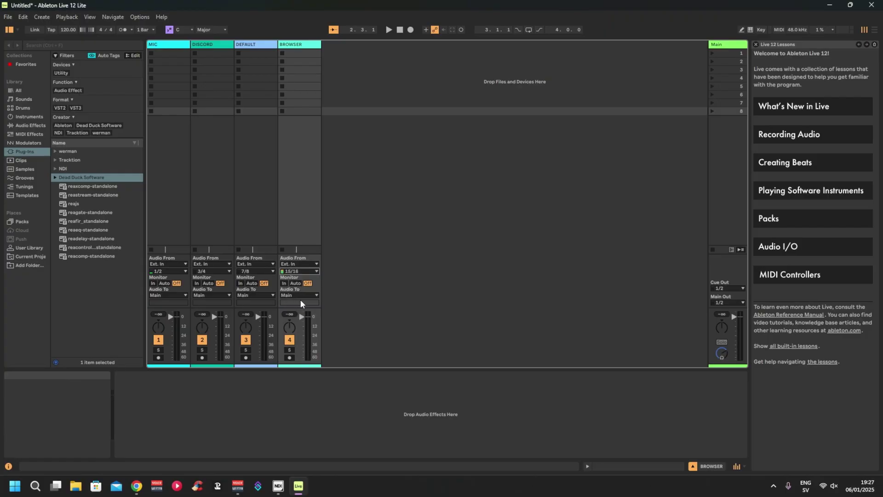
Set Audio To on all four tracks to Ext. Out
{"action": "left_click", "coordinate": [167, 294]}
{"action": "left_click", "coordinate": [171, 303]}
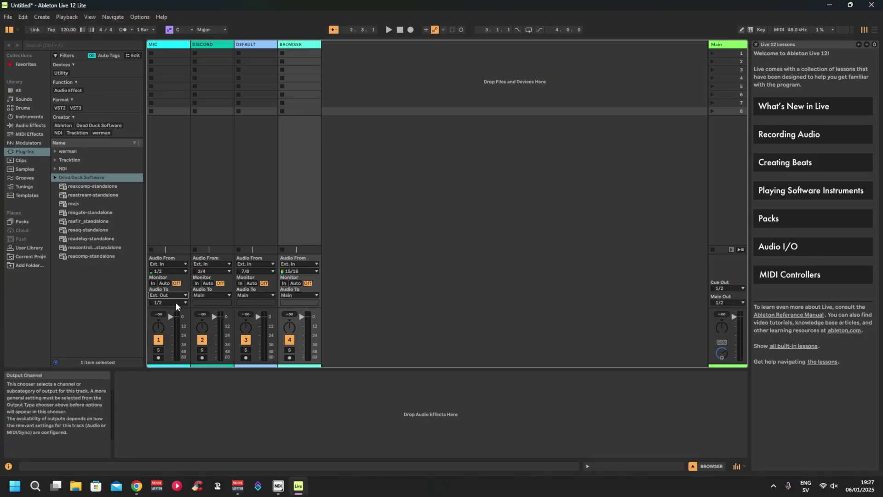
{"action": "left_click", "coordinate": [211, 295]}
{"action": "left_click", "coordinate": [202, 303]}
{"action": "left_click", "coordinate": [266, 296]}
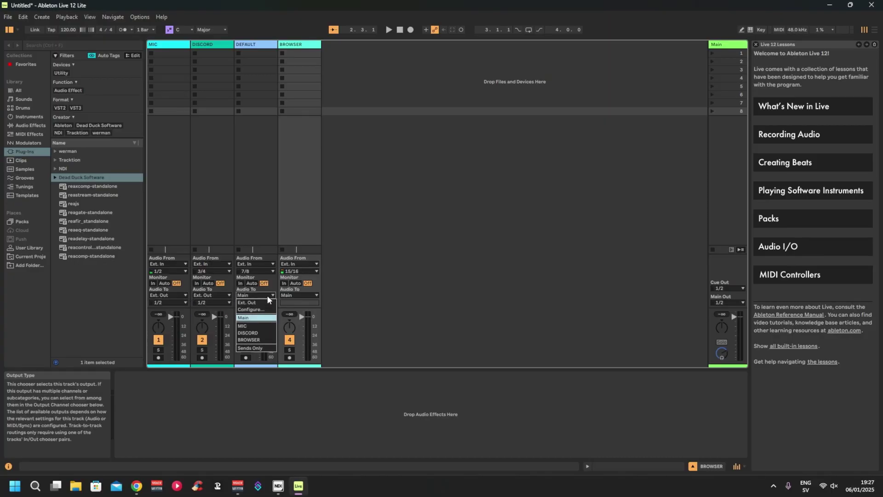
{"action": "left_click", "coordinate": [249, 302]}
{"action": "left_click", "coordinate": [299, 294]}
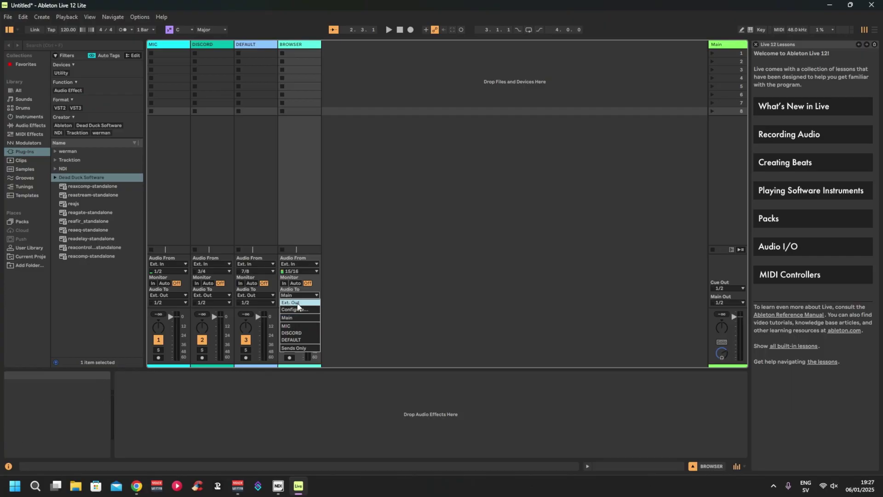
{"action": "left_click", "coordinate": [292, 302]}
Set output channels: MIC 1/2, DISCORD 3/4, DEFAULT 7/8, BROWSER 15/16
{"action": "left_click", "coordinate": [168, 302]}
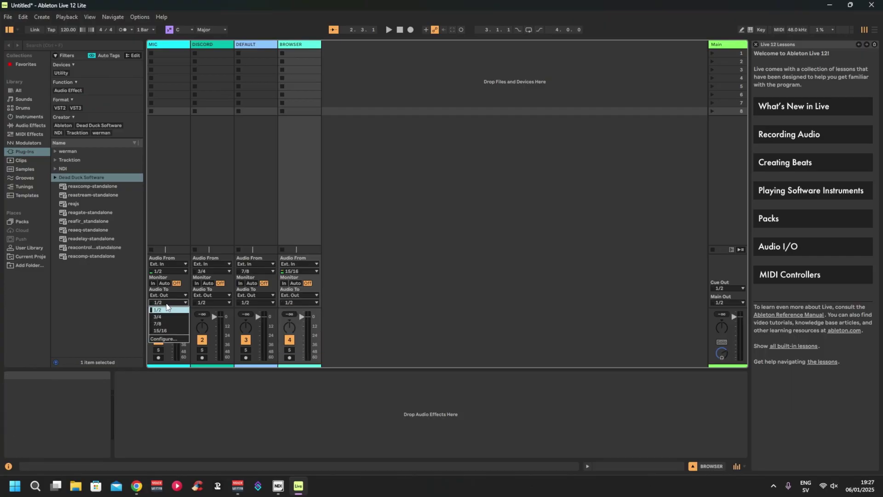
{"action": "left_click", "coordinate": [169, 308]}
{"action": "left_click", "coordinate": [214, 302]}
{"action": "left_click", "coordinate": [218, 314]}
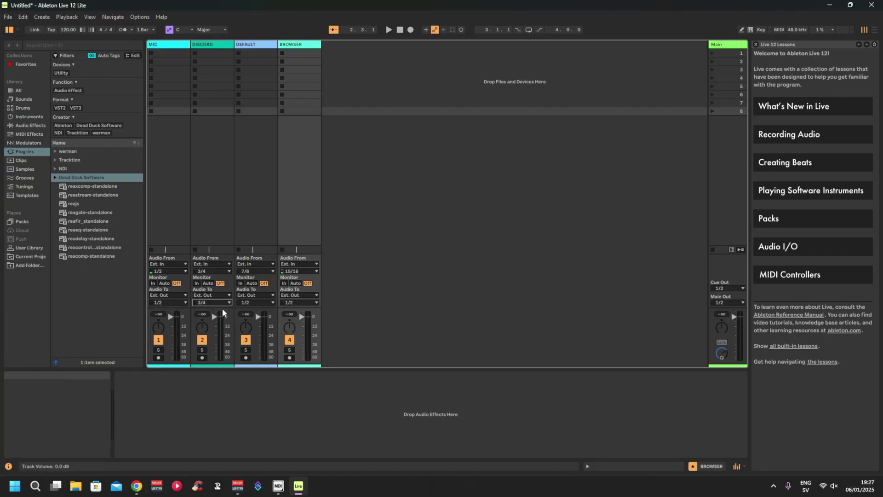
{"action": "left_click", "coordinate": [250, 302]}
{"action": "left_click", "coordinate": [251, 324]}
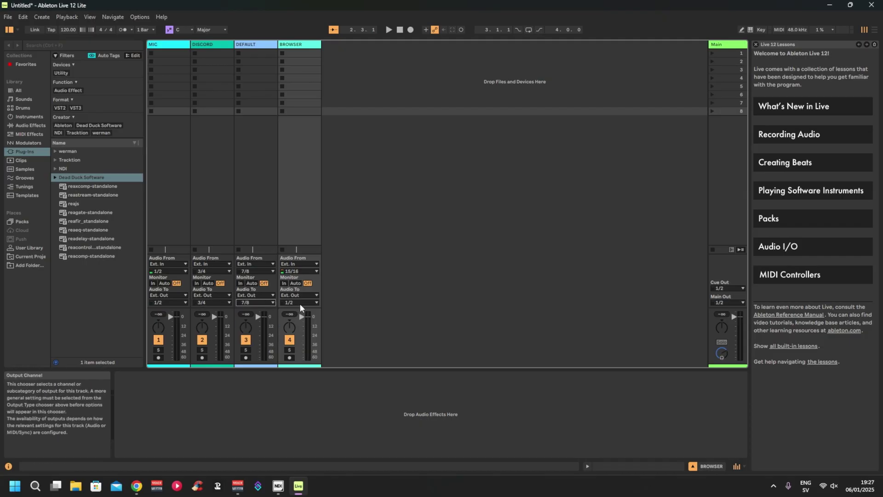
{"action": "left_click", "coordinate": [300, 303]}
{"action": "left_click", "coordinate": [292, 330]}
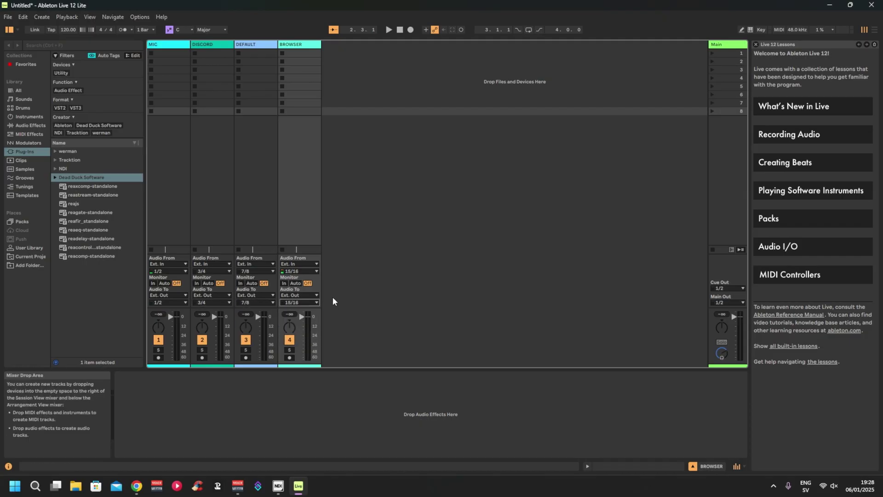
Set Monitor to In on all four tracks and lower the Main volume to -21.0 dB
{"action": "left_click", "coordinate": [284, 283]}
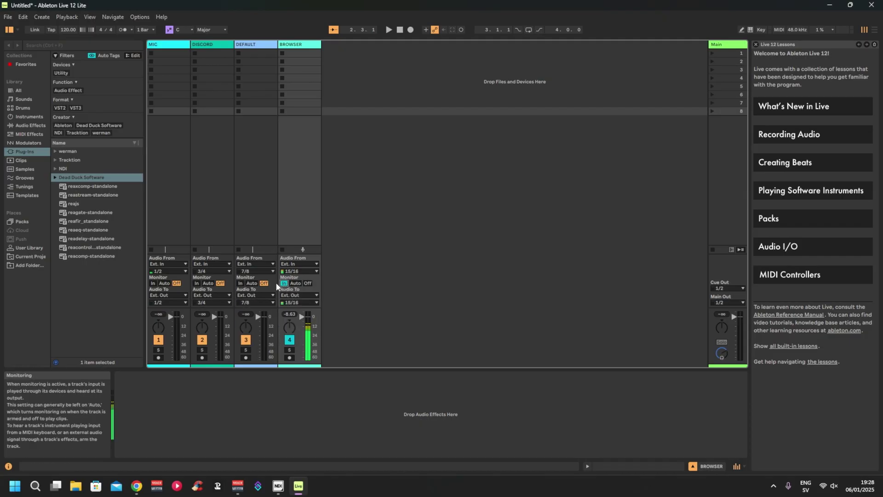
{"action": "left_click", "coordinate": [239, 283]}
{"action": "left_click", "coordinate": [196, 283]}
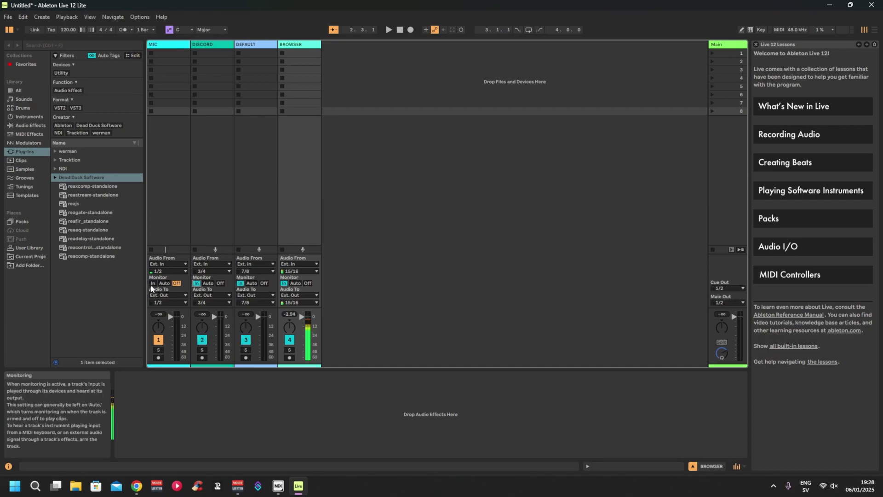
{"action": "left_click", "coordinate": [152, 283]}
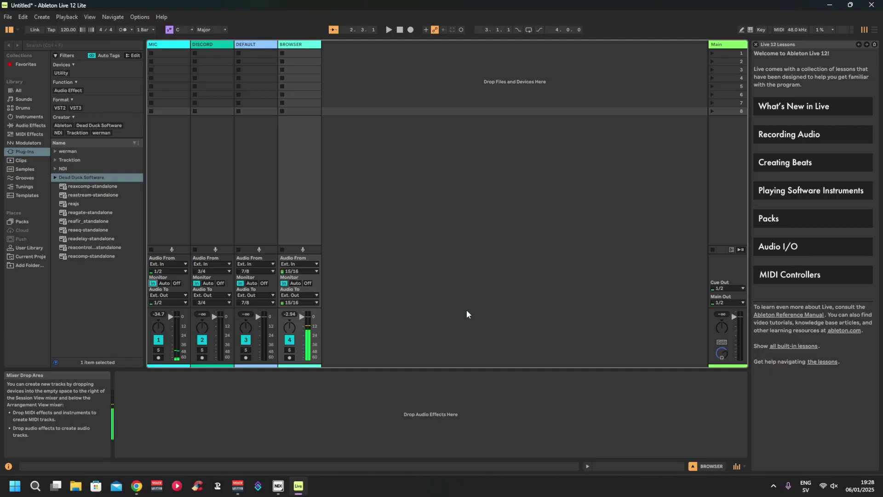
{"action": "left_click_drag", "start_coordinate": [734, 317], "coordinate": [734, 333]}
Enable the virtual insert on Voicemeeter's mic strip and lower Live's MIC track to -27.7 dB
{"action": "left_click", "coordinate": [238, 485]}
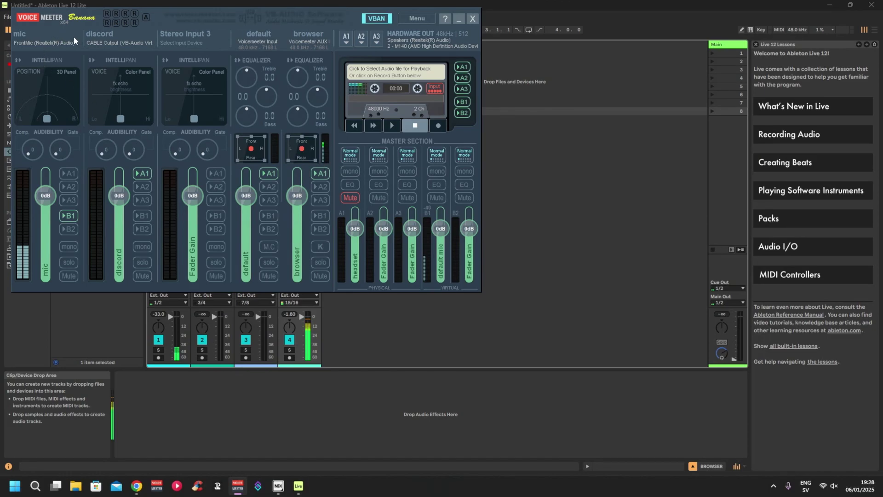
{"action": "left_click", "coordinate": [18, 61]}
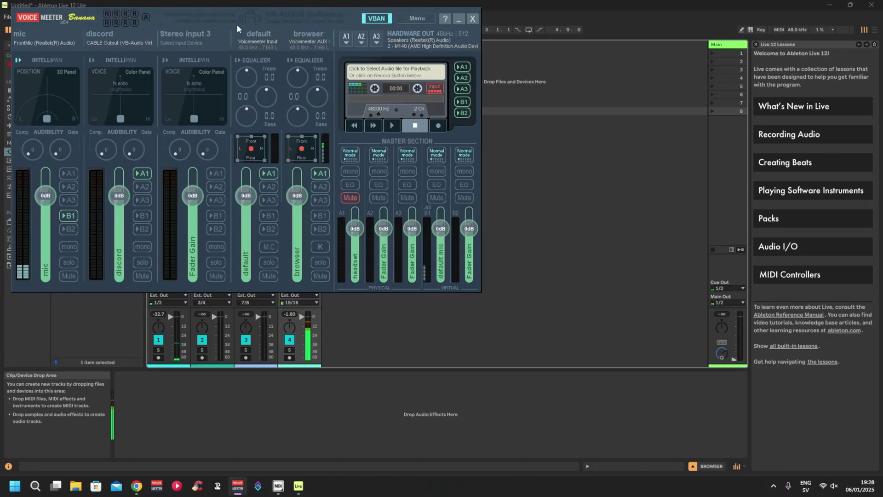
{"action": "left_click_drag", "start_coordinate": [346, 11], "coordinate": [652, 47]}
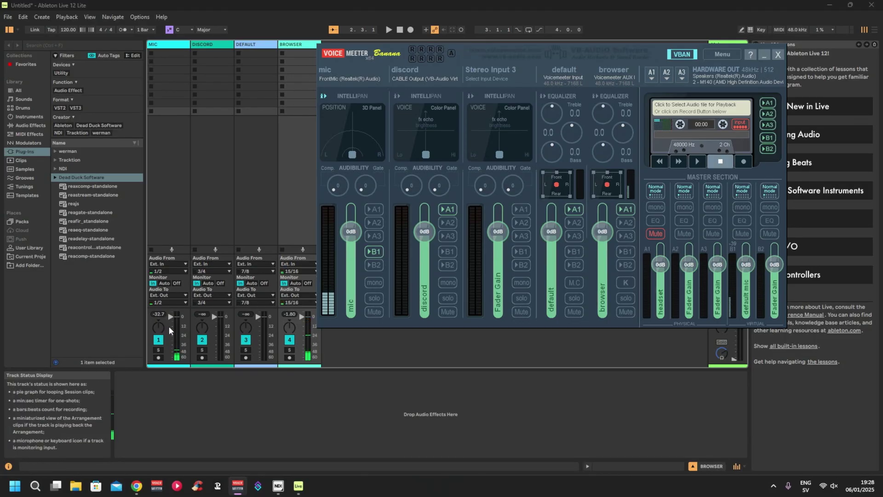
{"action": "mouse_move", "coordinate": [172, 318]}
{"action": "left_mouse_down"}
{"action": "mouse_move", "coordinate": [170, 353]}
{"action": "mouse_move", "coordinate": [170, 316]}
{"action": "left_mouse_up"}
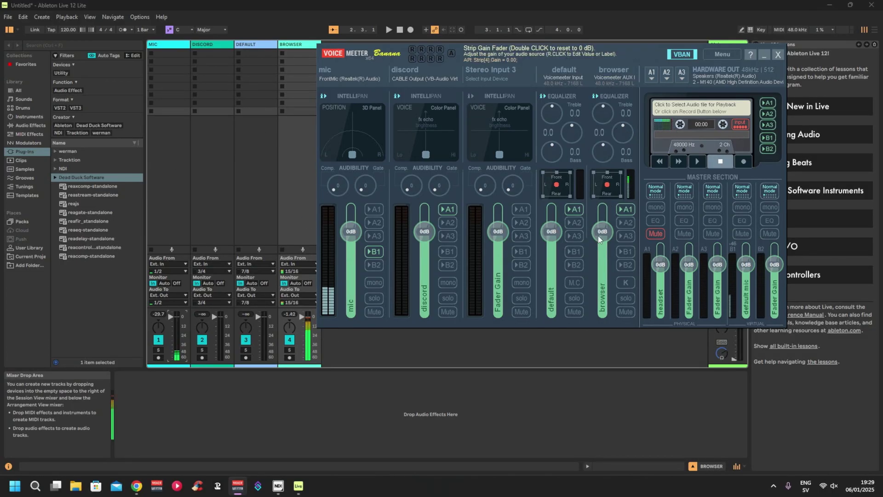
{"action": "left_click_drag", "start_coordinate": [647, 47], "coordinate": [656, 24]}
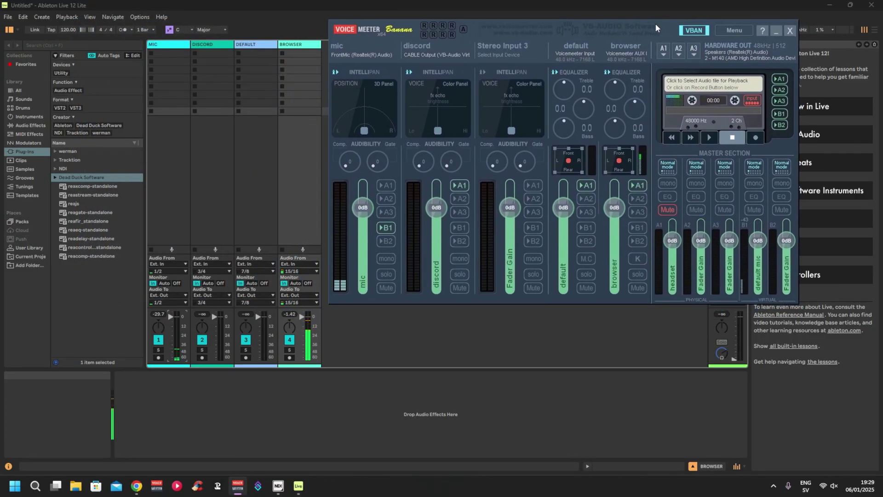
{"action": "left_click", "coordinate": [289, 302]}
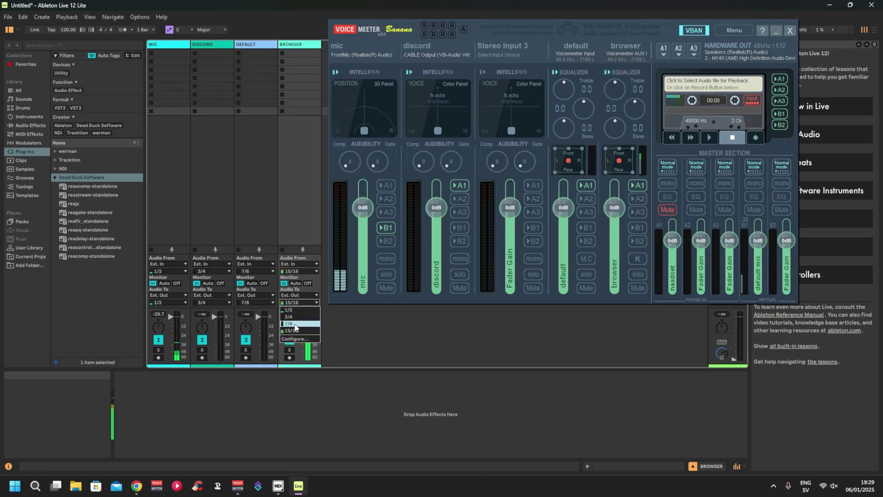
{"action": "left_click", "coordinate": [305, 294]}
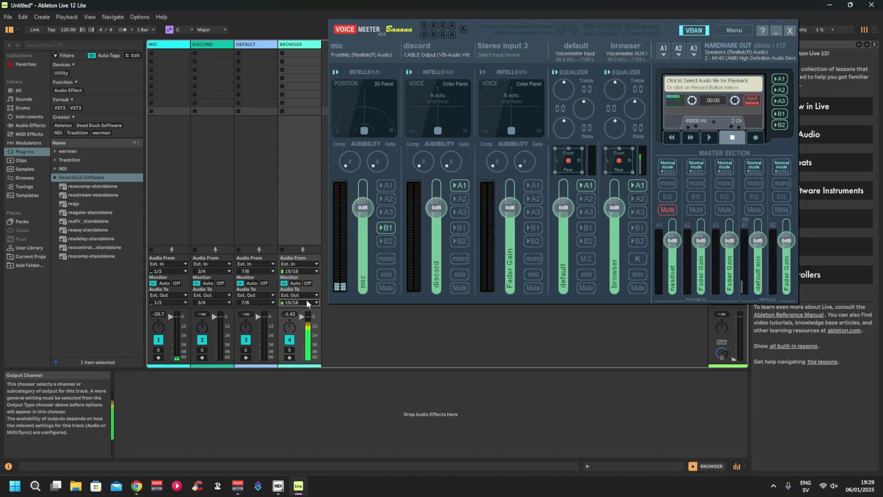
{"action": "left_click", "coordinate": [306, 297]}
{"action": "left_click", "coordinate": [299, 317]}
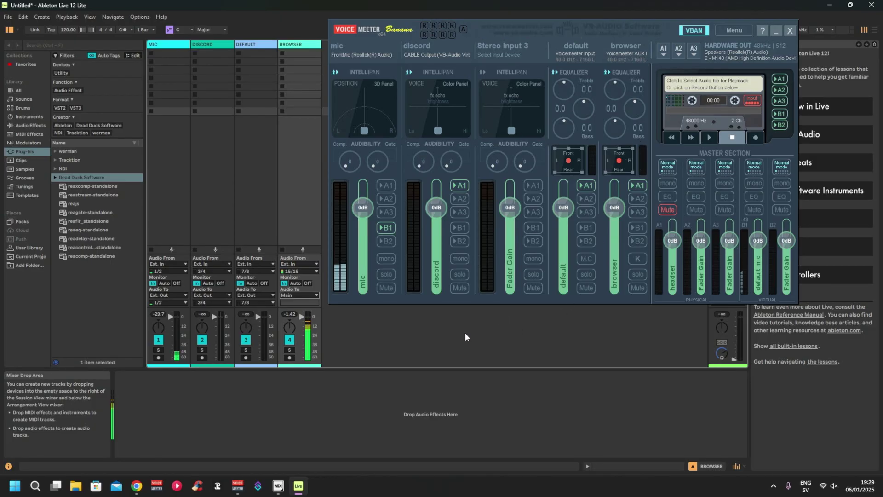
{"action": "left_click", "coordinate": [301, 295]}
{"action": "left_click", "coordinate": [300, 301]}
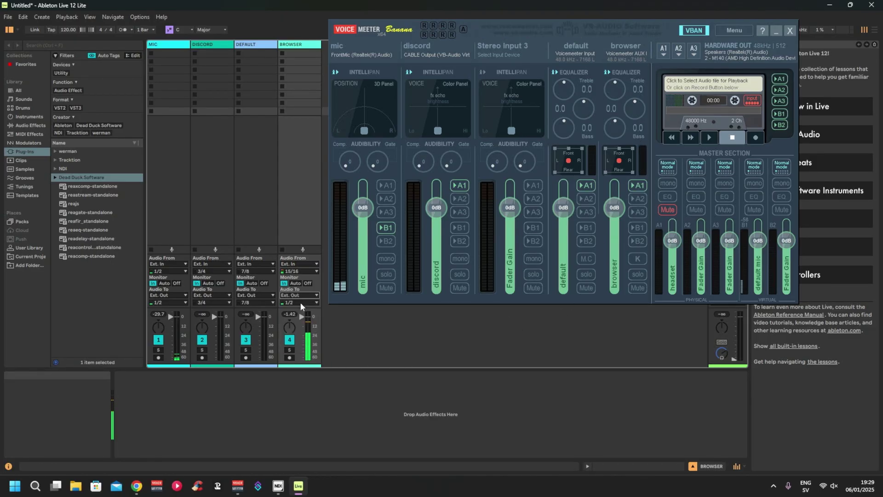
{"action": "left_click", "coordinate": [301, 302]}
{"action": "left_click", "coordinate": [301, 356]}
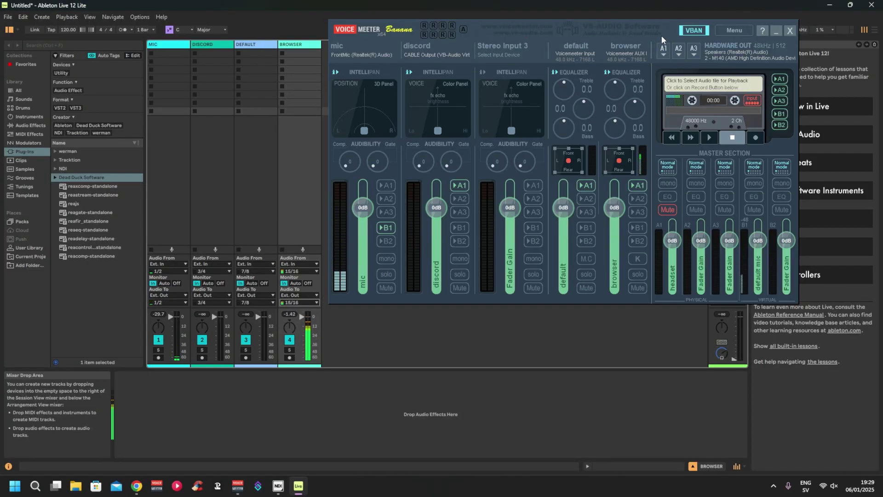
{"action": "left_click_drag", "start_coordinate": [662, 28], "coordinate": [501, 29]}
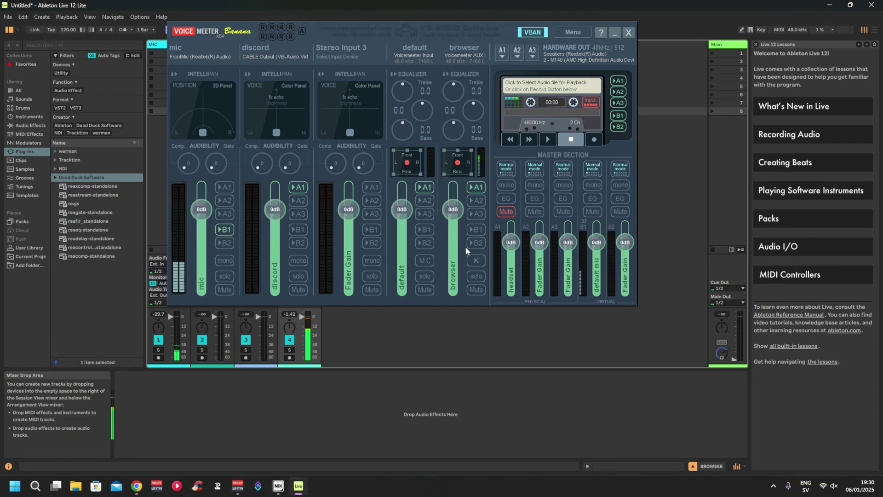
Switch MIC, DISCORD, DEFAULT and BROWSER outputs from Ext. Out to Main, and raise the Main fader to about -3 dB
{"action": "left_click_drag", "start_coordinate": [383, 34], "coordinate": [557, 40]}
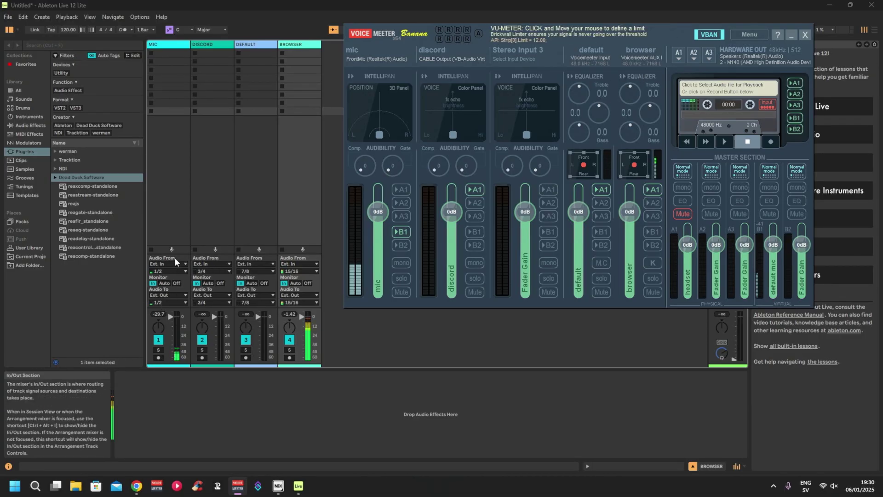
{"action": "left_click", "coordinate": [164, 294]}
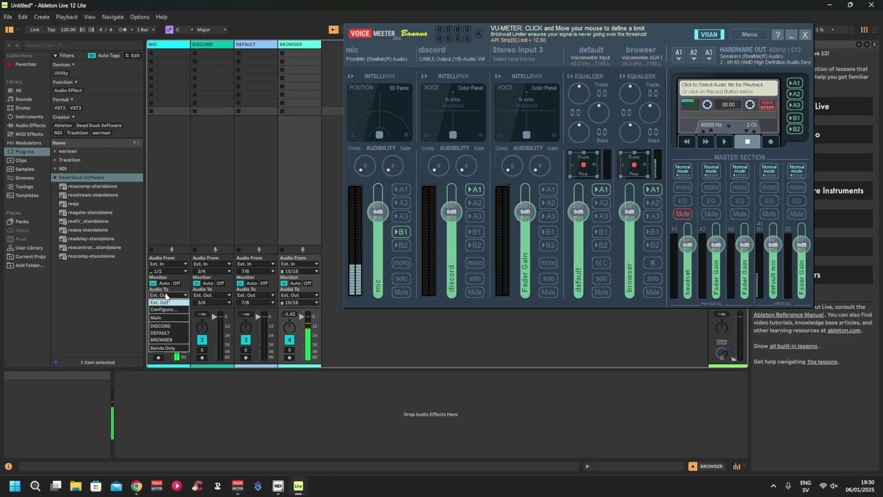
{"action": "left_click", "coordinate": [164, 318]}
{"action": "left_click", "coordinate": [221, 296]}
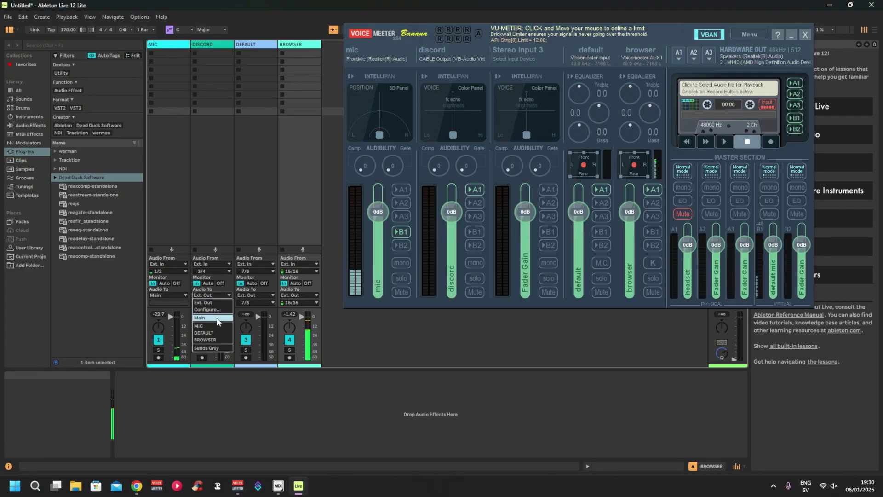
{"action": "left_click", "coordinate": [217, 319]}
{"action": "left_click", "coordinate": [261, 295]}
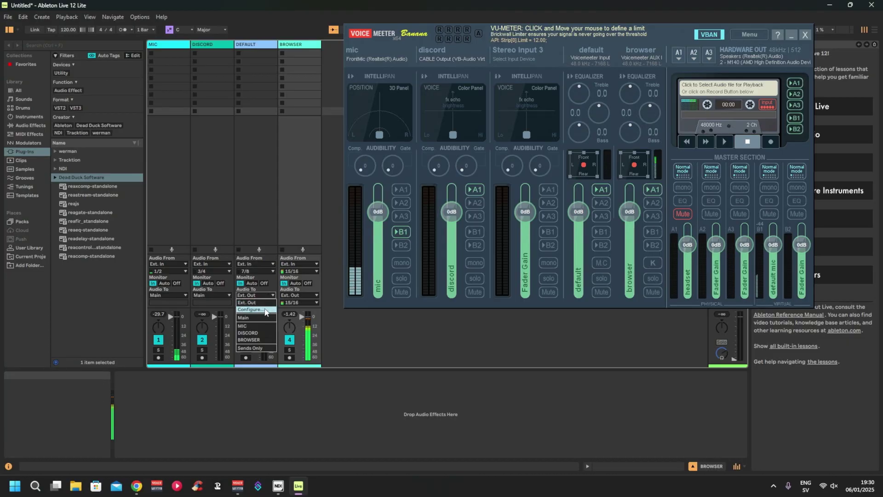
{"action": "left_click", "coordinate": [256, 317]}
{"action": "left_click", "coordinate": [304, 294]}
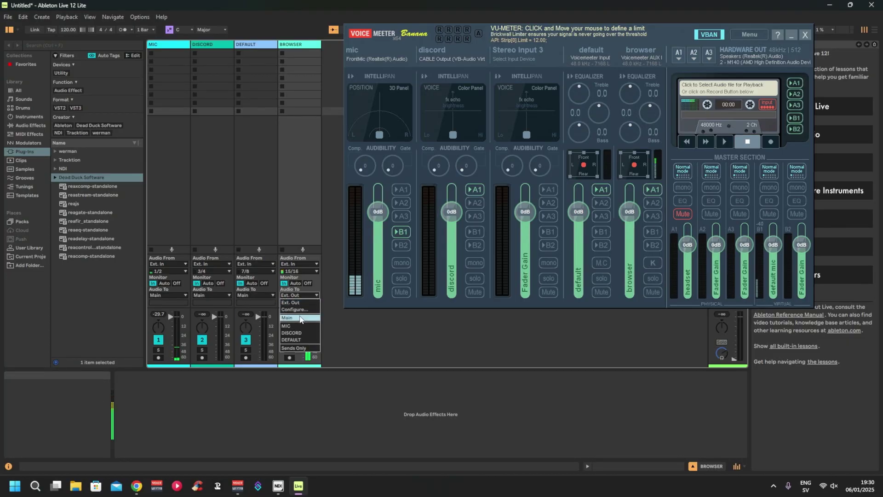
{"action": "left_click", "coordinate": [300, 318]}
{"action": "left_click_drag", "start_coordinate": [653, 33], "coordinate": [365, 42]}
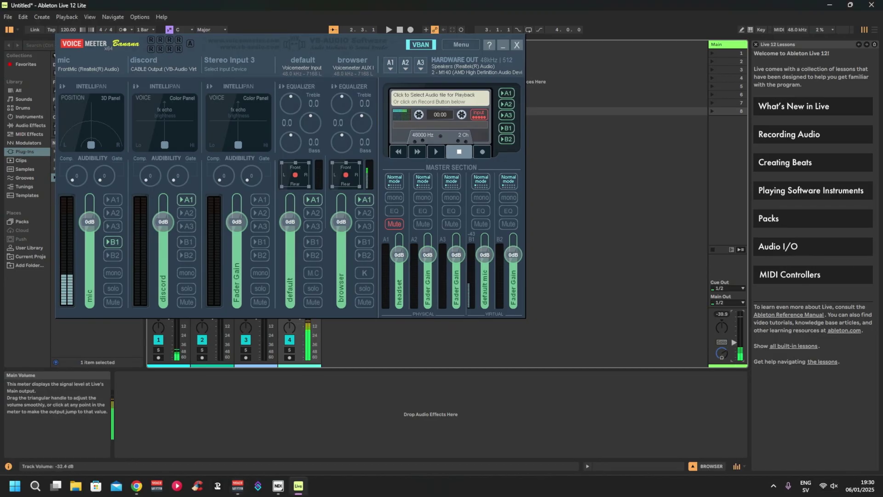
{"action": "left_click_drag", "start_coordinate": [734, 342], "coordinate": [734, 319]}
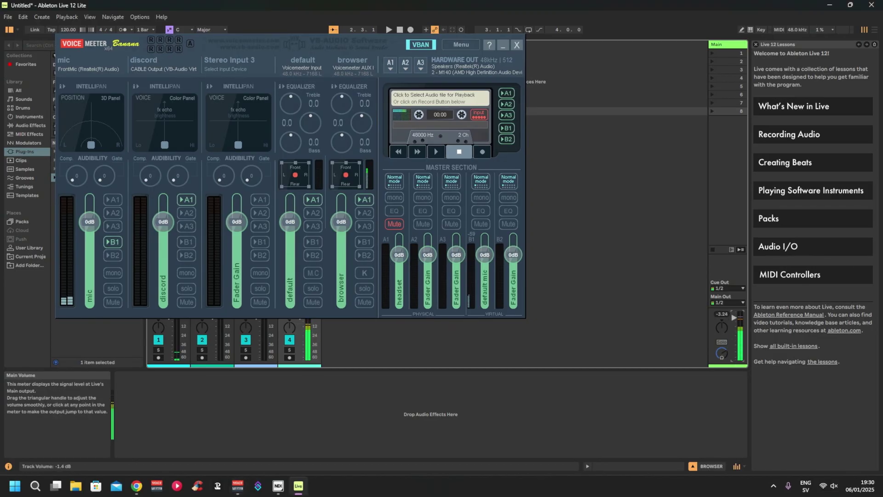
Route Live's Main output to channels 7/8 and enable the virtual insert on Voicemeeter's default strip
{"action": "left_click", "coordinate": [729, 303]}
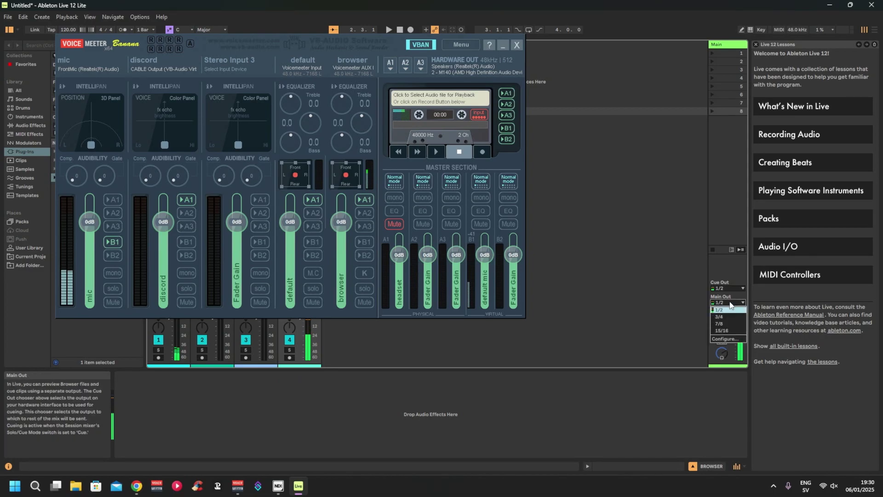
{"action": "left_click", "coordinate": [729, 324]}
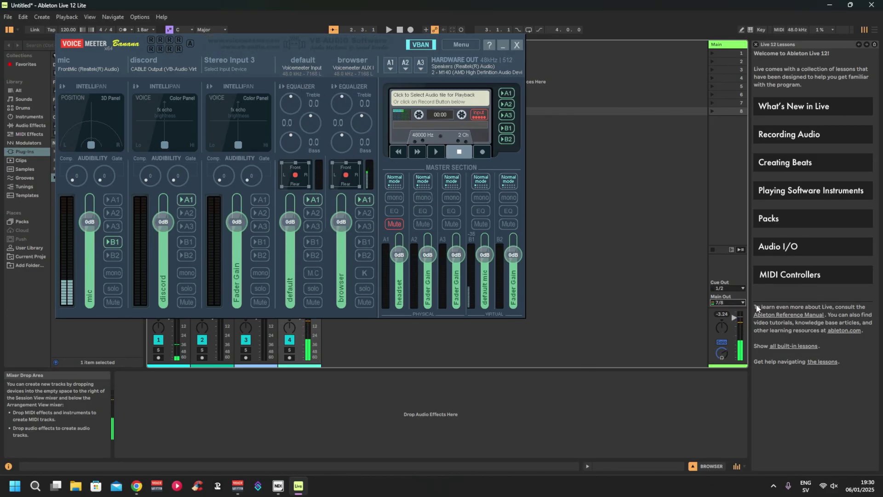
{"action": "left_click", "coordinate": [281, 85]}
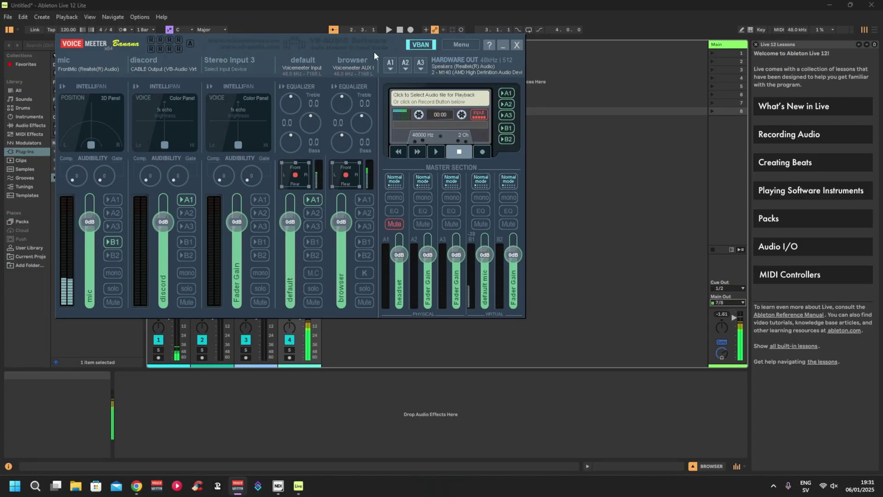
{"action": "left_click_drag", "start_coordinate": [332, 37], "coordinate": [520, 24]}
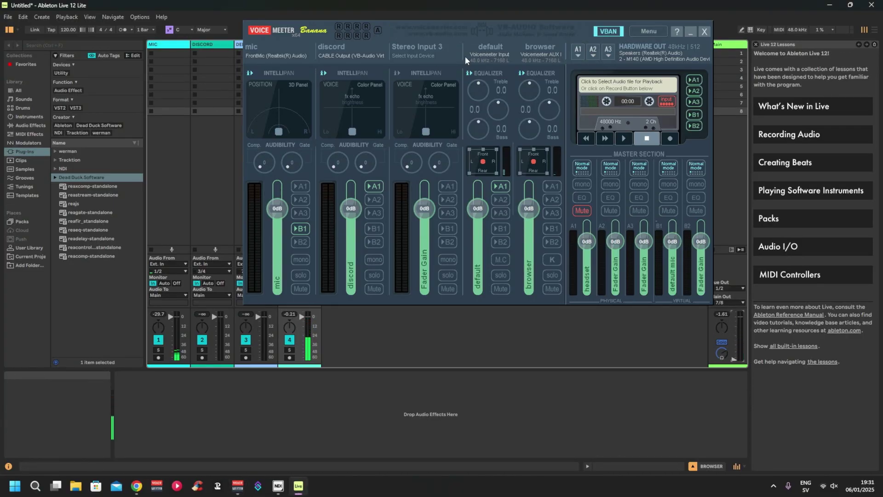
Route BROWSER to Ext. Out 15/16 and DEFAULT to Ext. Out 7/8
{"action": "left_click_drag", "start_coordinate": [555, 29], "coordinate": [648, 15]}
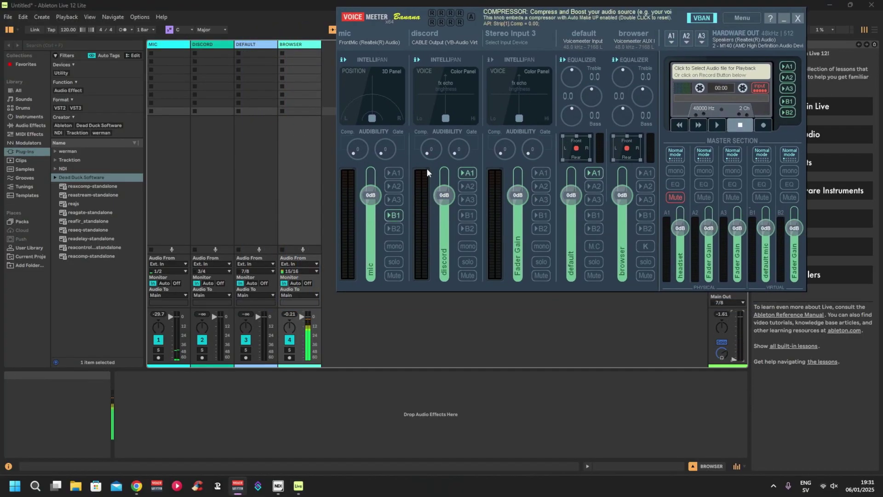
{"action": "left_click", "coordinate": [290, 294]}
{"action": "left_click", "coordinate": [294, 303]}
{"action": "left_click", "coordinate": [296, 302]}
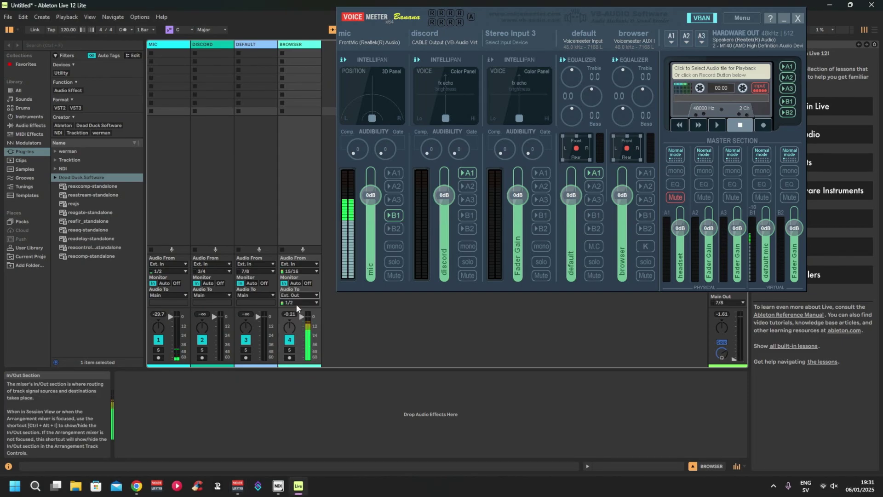
{"action": "left_click", "coordinate": [294, 330]}
{"action": "left_click", "coordinate": [255, 295]}
{"action": "left_click", "coordinate": [251, 302]}
{"action": "left_click", "coordinate": [255, 302]}
{"action": "left_click", "coordinate": [244, 324]}
Route DISCORD to Ext. Out 3/4 and MIC to Ext. Out 1/2
{"action": "left_click", "coordinate": [212, 295]}
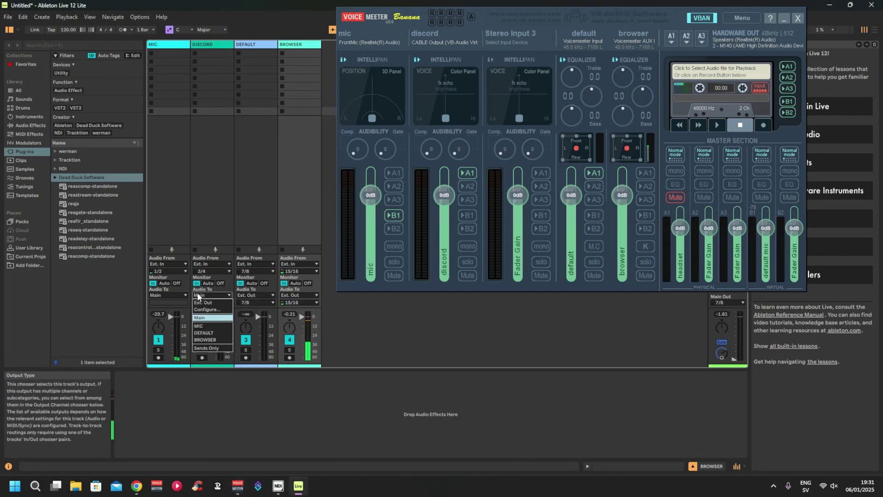
{"action": "left_click", "coordinate": [215, 303]}
{"action": "left_click", "coordinate": [211, 302]}
{"action": "left_click", "coordinate": [209, 316]}
{"action": "left_click", "coordinate": [168, 295]}
{"action": "left_click", "coordinate": [161, 302]}
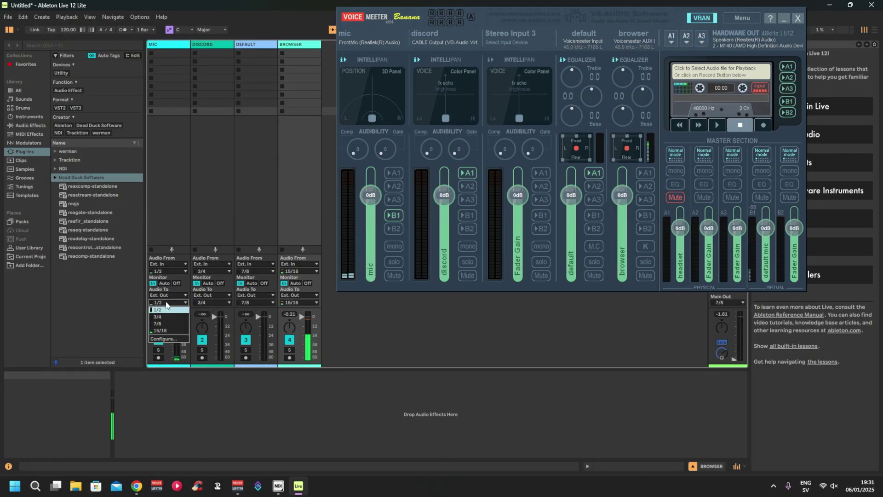
{"action": "left_click", "coordinate": [168, 303]}
{"action": "left_click", "coordinate": [163, 310]}
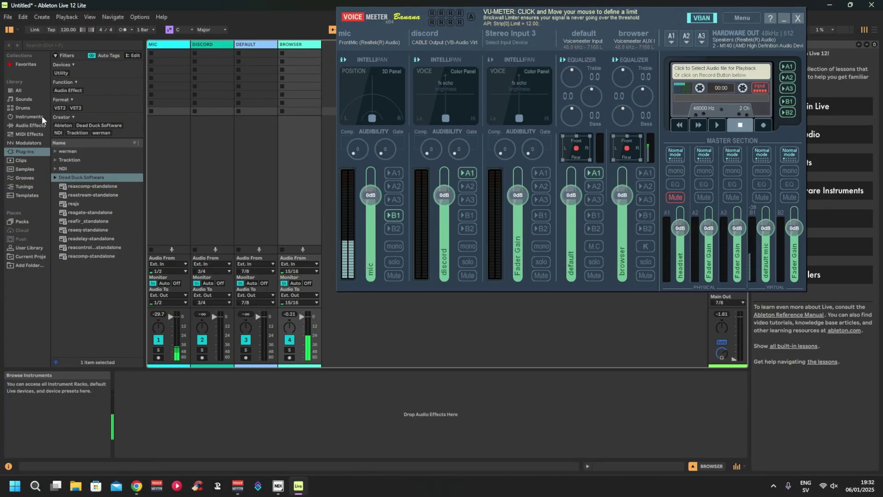
Drag RNNoise from the werman Plug-Ins folder onto the MIC track and open its window
{"action": "left_click", "coordinate": [22, 169]}
{"action": "left_click", "coordinate": [23, 151]}
{"action": "left_click", "coordinate": [19, 138]}
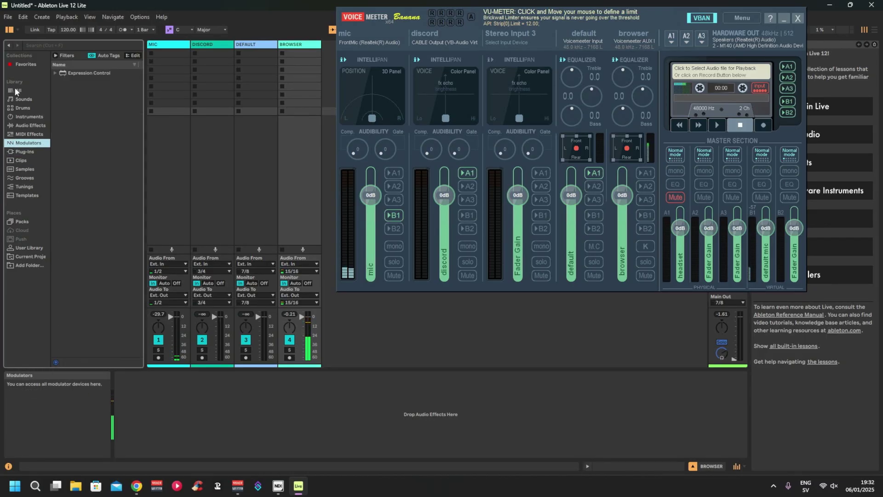
{"action": "left_click", "coordinate": [18, 90]}
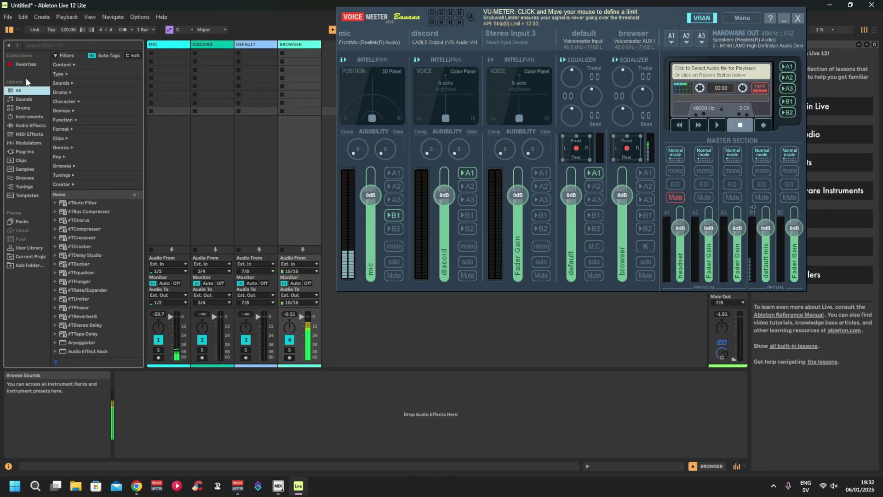
{"action": "left_click", "coordinate": [25, 152]}
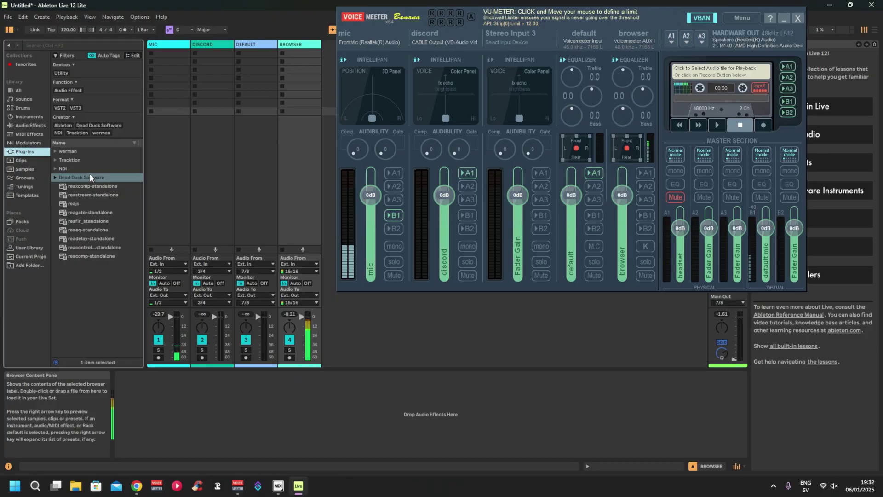
{"action": "left_click", "coordinate": [69, 151]}
{"action": "left_click", "coordinate": [65, 150]}
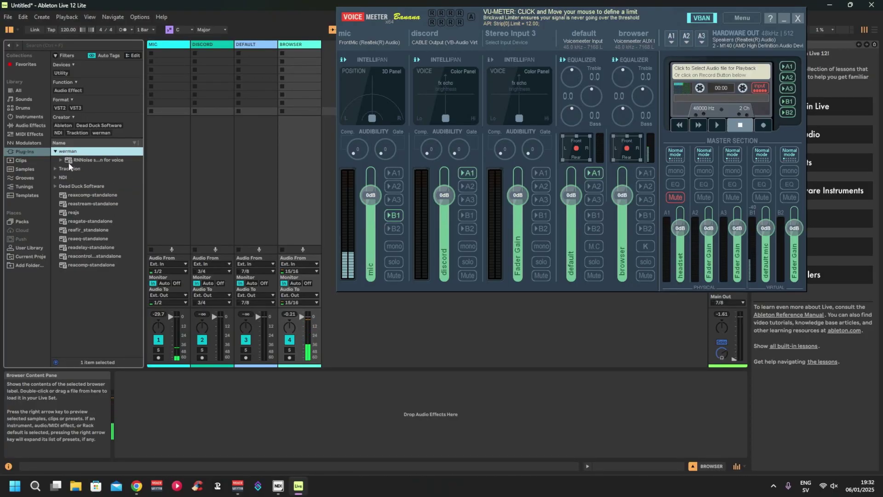
{"action": "left_click_drag", "start_coordinate": [69, 163], "coordinate": [72, 160]}
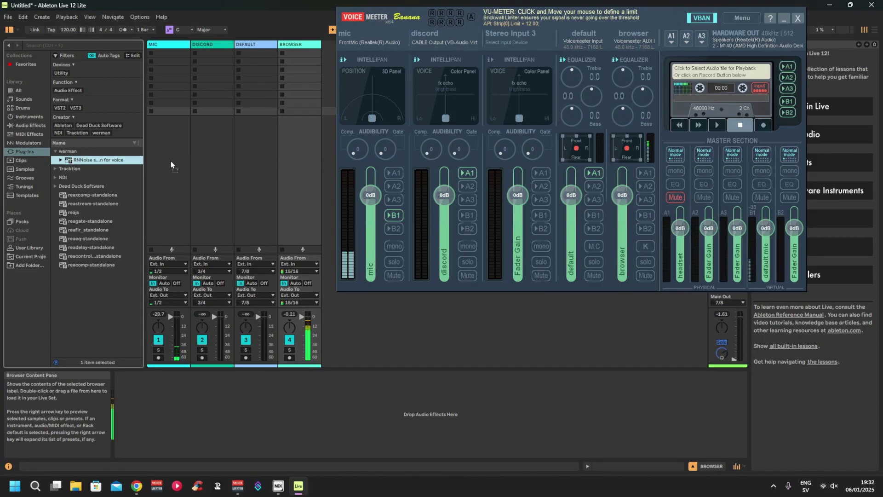
{"action": "left_click_drag", "start_coordinate": [171, 164], "coordinate": [171, 165]}
{"action": "left_click", "coordinate": [484, 100]}
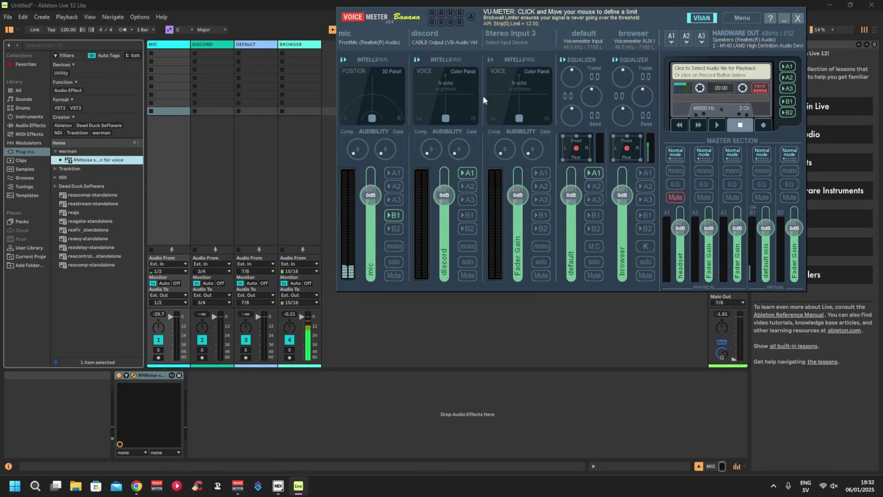
{"action": "left_click_drag", "start_coordinate": [484, 100], "coordinate": [141, 92]}
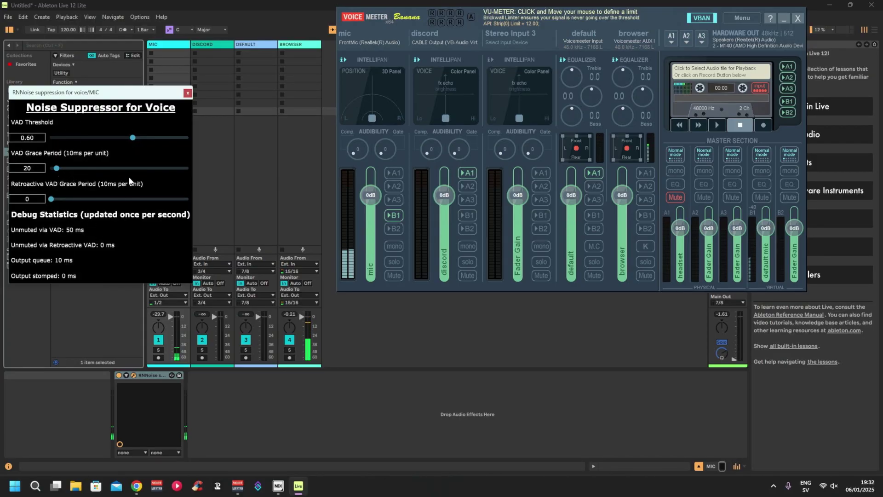
{"action": "left_click", "coordinate": [187, 93]}
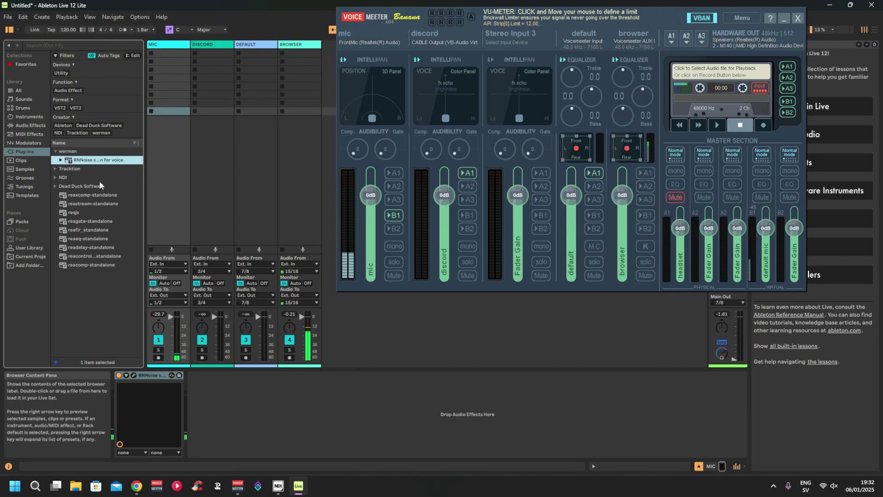
Place reagate-standalone after RNNoise on the MIC track and raise its threshold to -39.1 dB
{"action": "left_click_drag", "start_coordinate": [84, 225], "coordinate": [249, 404]}
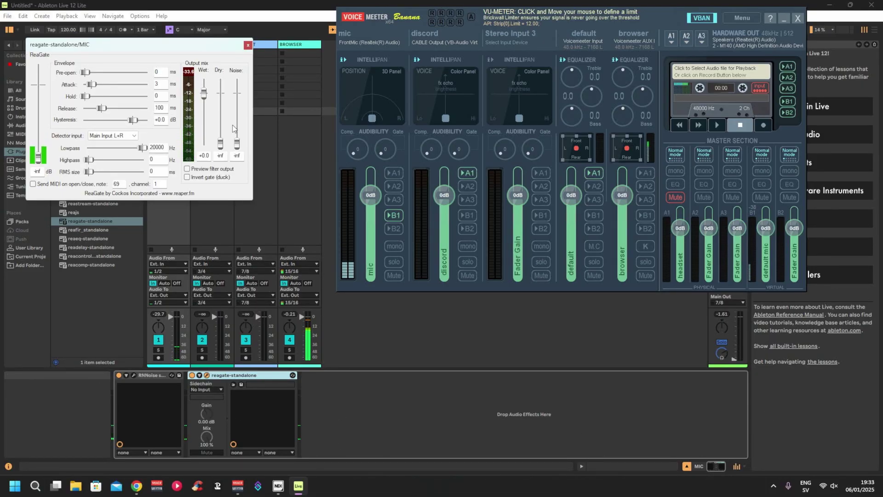
{"action": "left_click", "coordinate": [311, 386]}
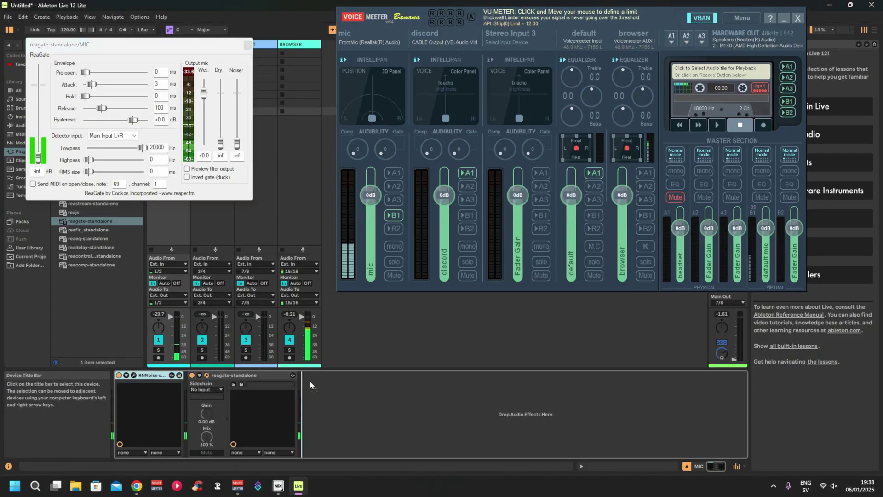
{"action": "key", "text": "ctrl+z"}
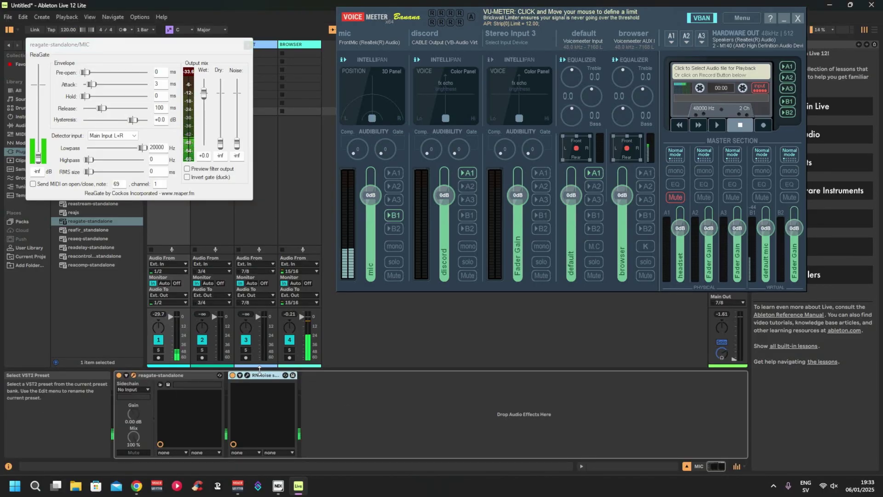
{"action": "left_click_drag", "start_coordinate": [259, 375], "coordinate": [127, 380]}
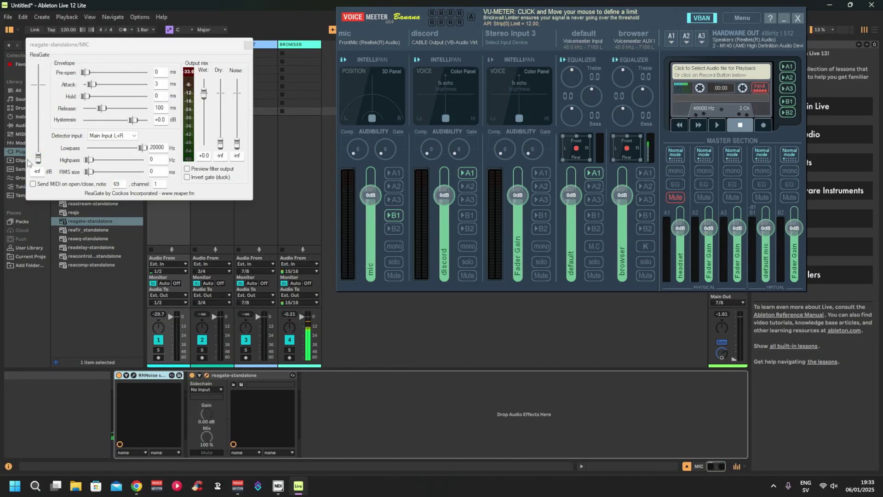
{"action": "left_click_drag", "start_coordinate": [38, 158], "coordinate": [38, 136]}
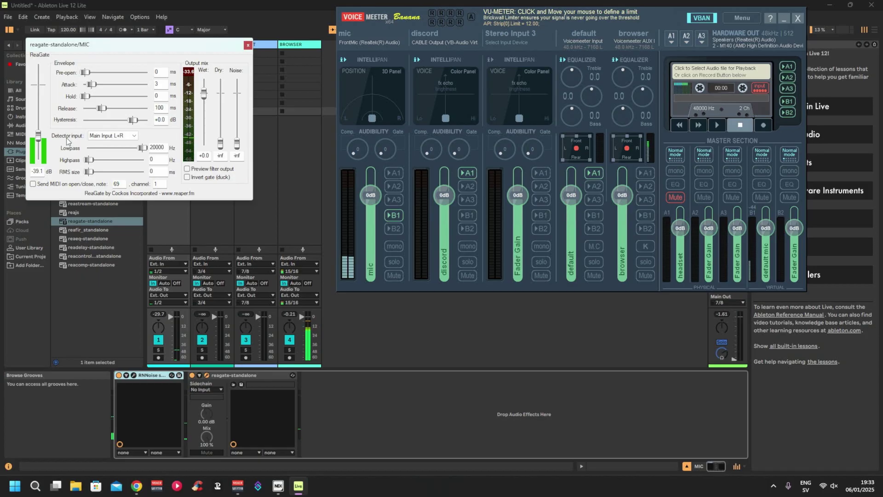
Close the ReaGate plugin window using its red X
{"action": "left_click", "coordinate": [248, 46]}
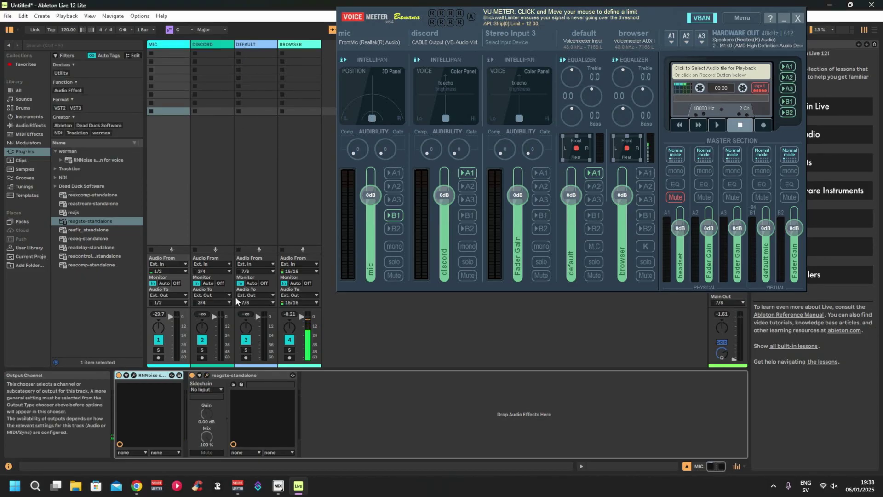